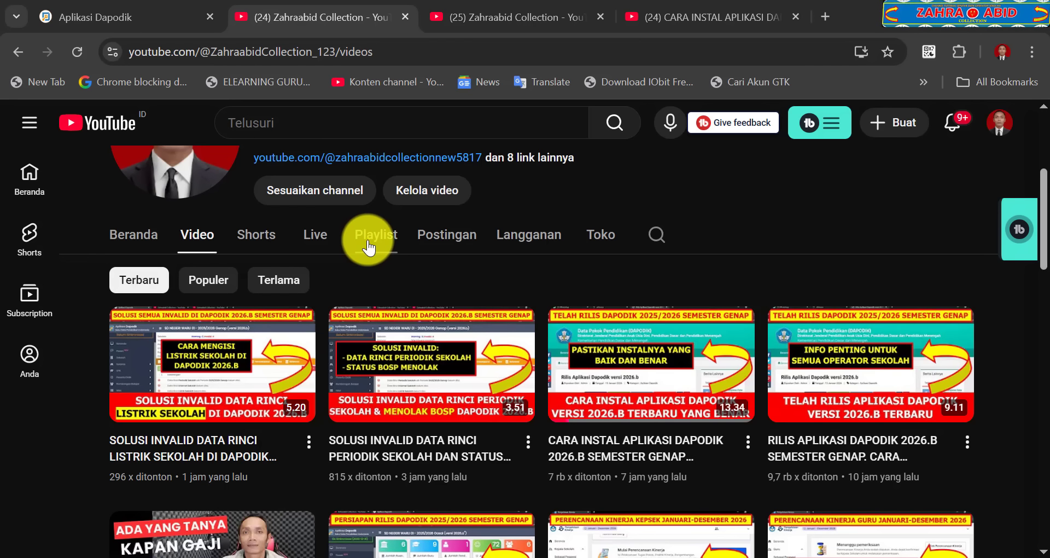
# Review the channel's playlists and the DAPODIK 2026 video list, and view the INTERNET.jpg image
pyautogui.click(504, 11)
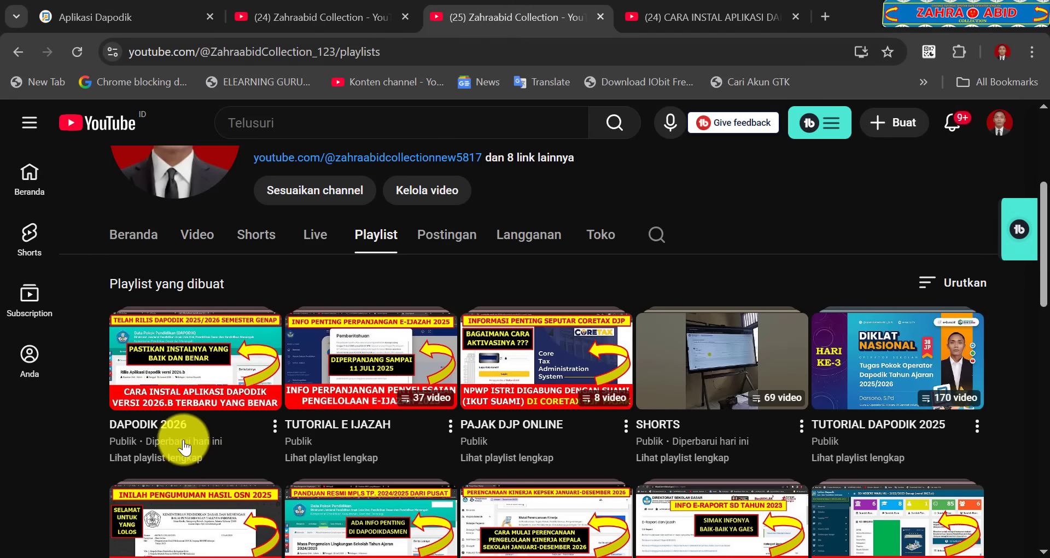
pyautogui.click(727, 17)
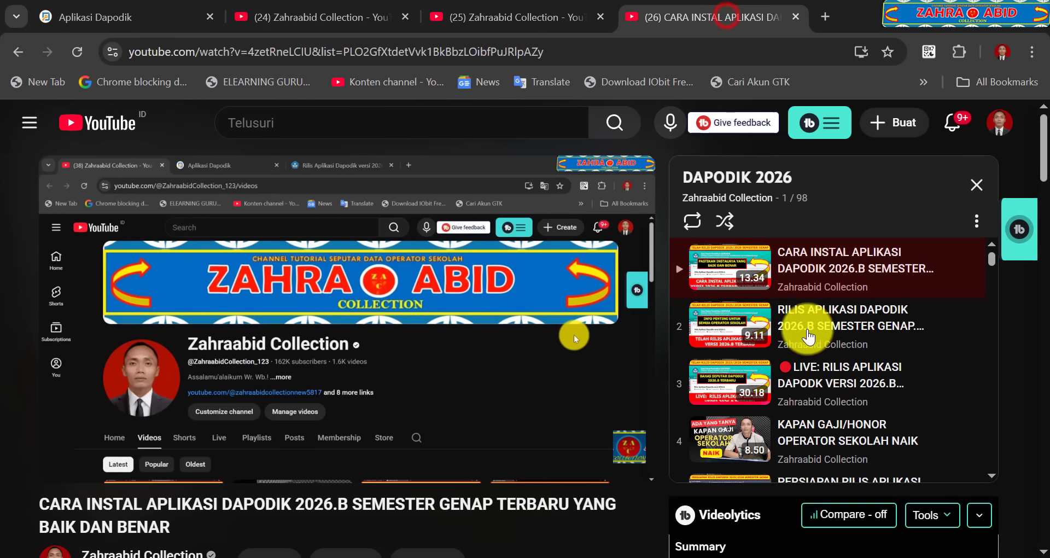
pyautogui.scroll(-3, 832, 275)
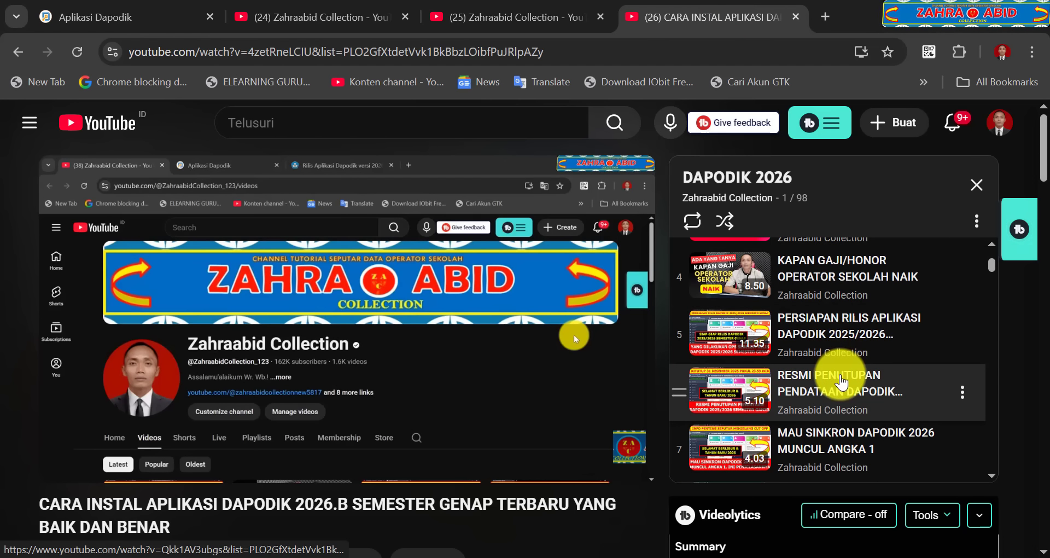
pyautogui.scroll(3, 840, 382)
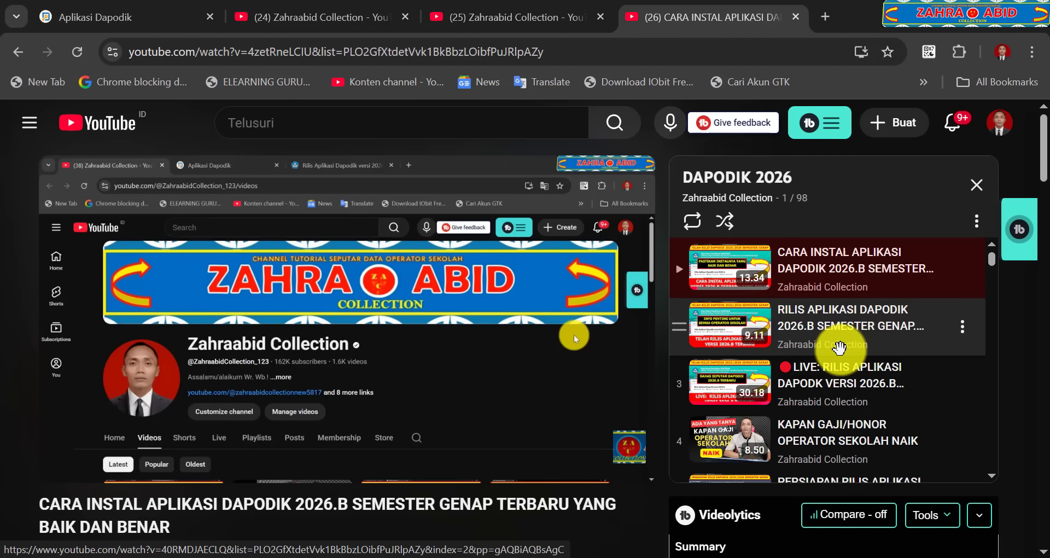
pyautogui.click(512, 557)
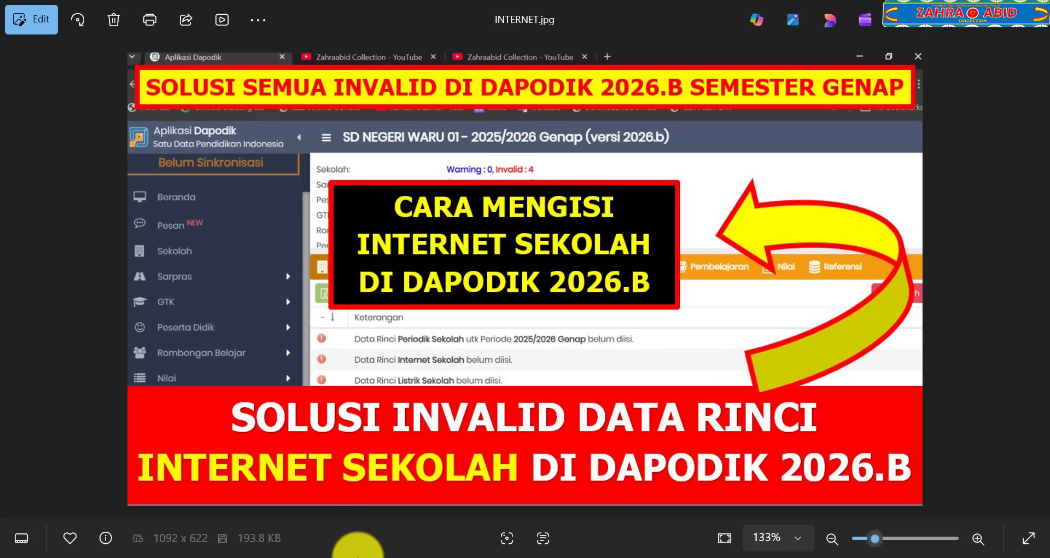
pyautogui.click(348, 557)
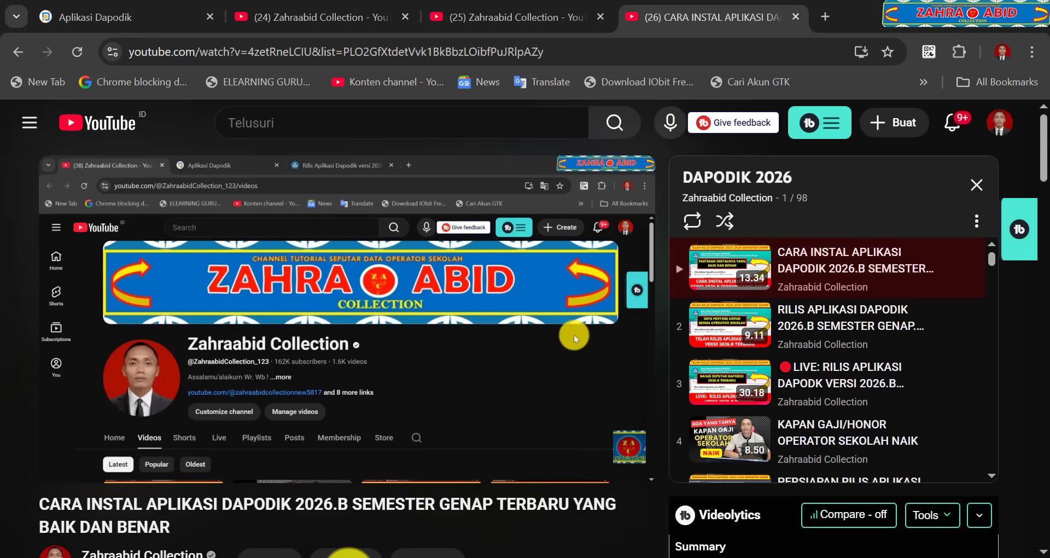
# Switch to Aplikasi Dapodik, check the school entries in Validasi Lokal, and open the Internet table of Data Rinci Sekolah
pyautogui.click(136, 15)
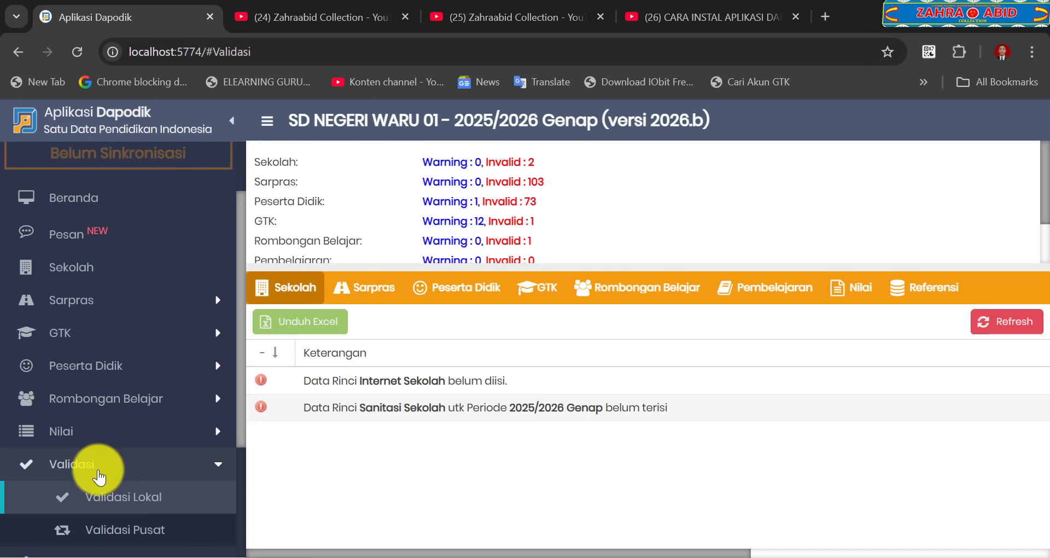
pyautogui.click(132, 494)
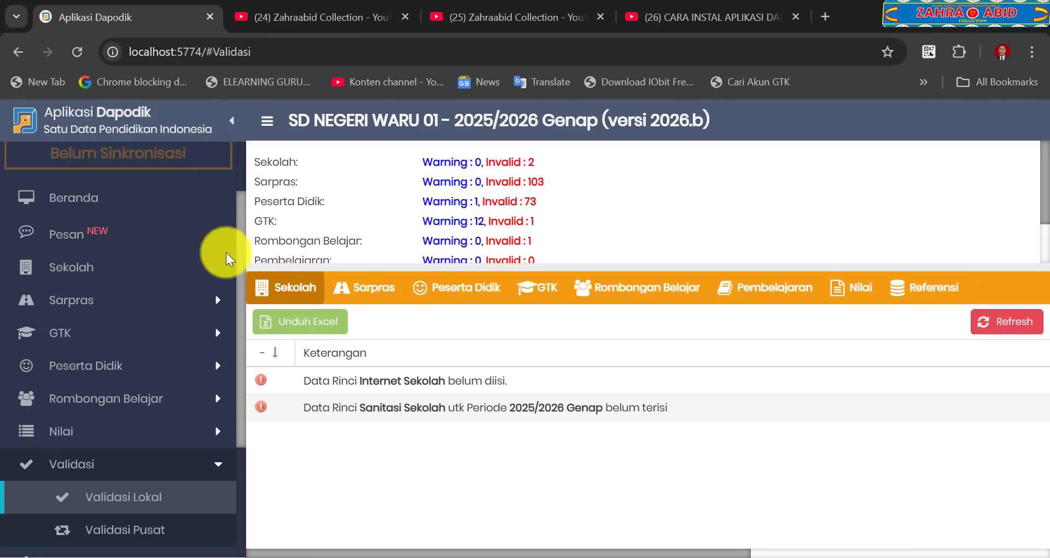
pyautogui.click(93, 267)
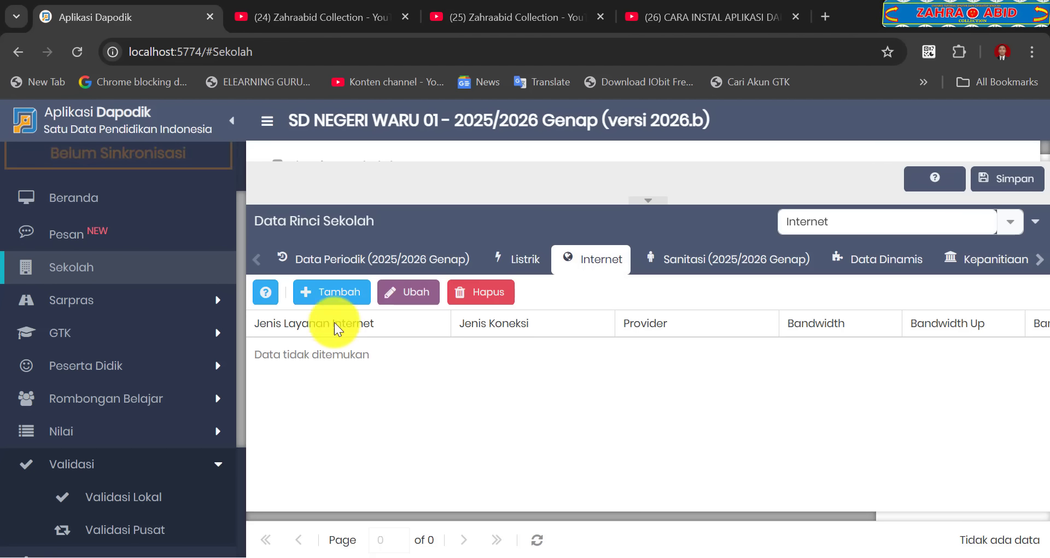
# Read the Internet table's help guide on service type, connection type, provider, bandwidth, upload, download and latency, and close it
pyautogui.click(267, 296)
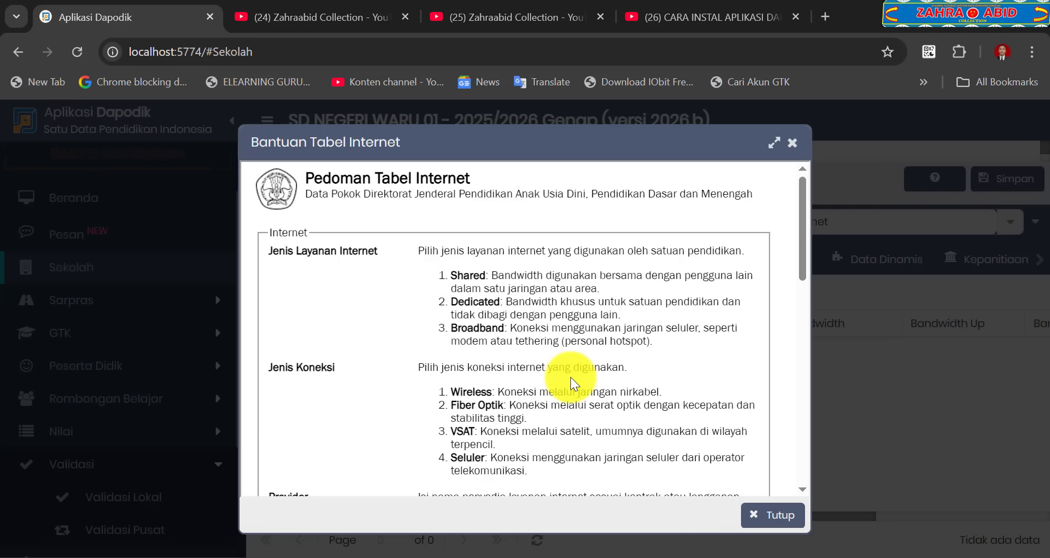
pyautogui.scroll(-2, 547, 421)
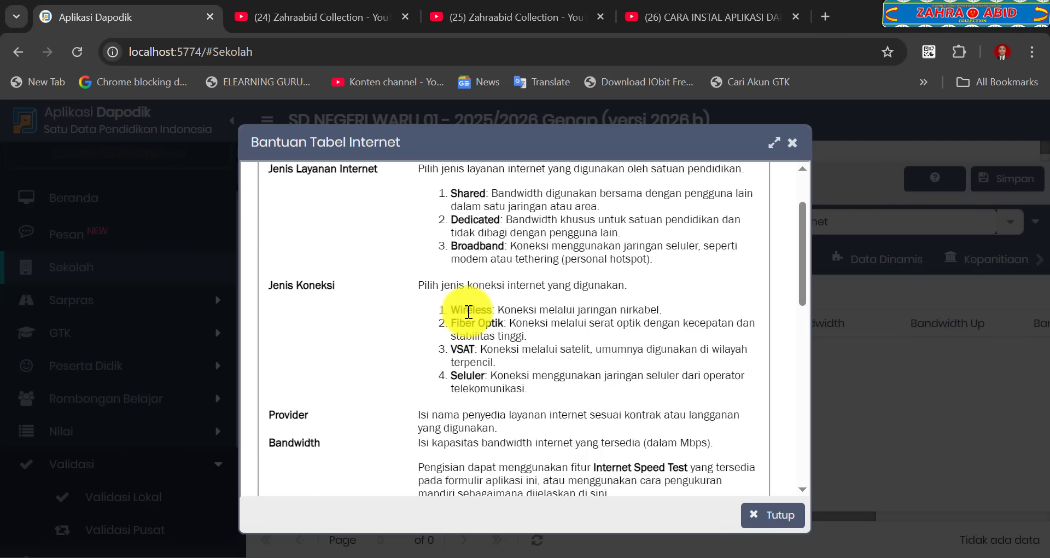
pyautogui.scroll(-2, 600, 352)
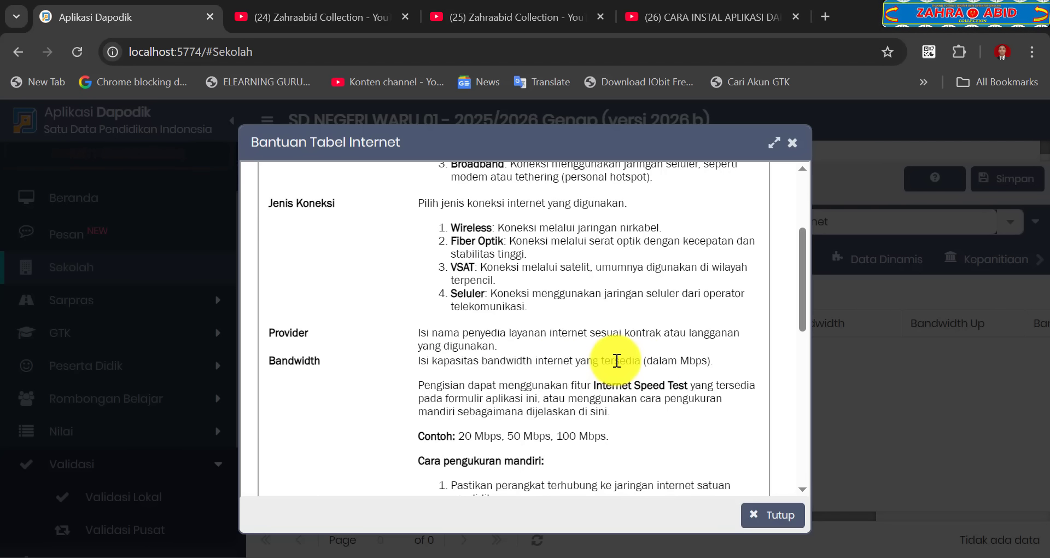
pyautogui.scroll(-1, 615, 360)
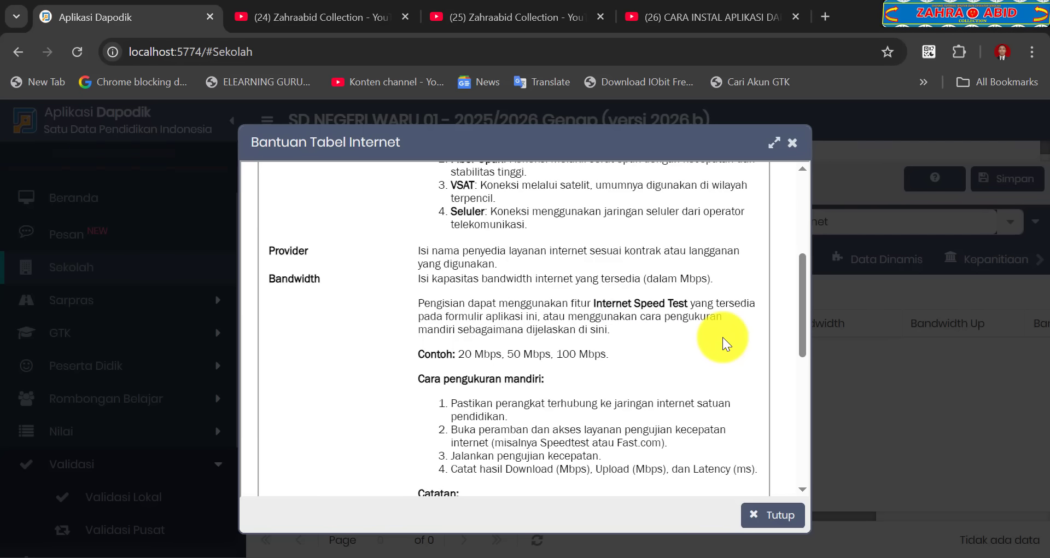
pyautogui.scroll(-1, 717, 343)
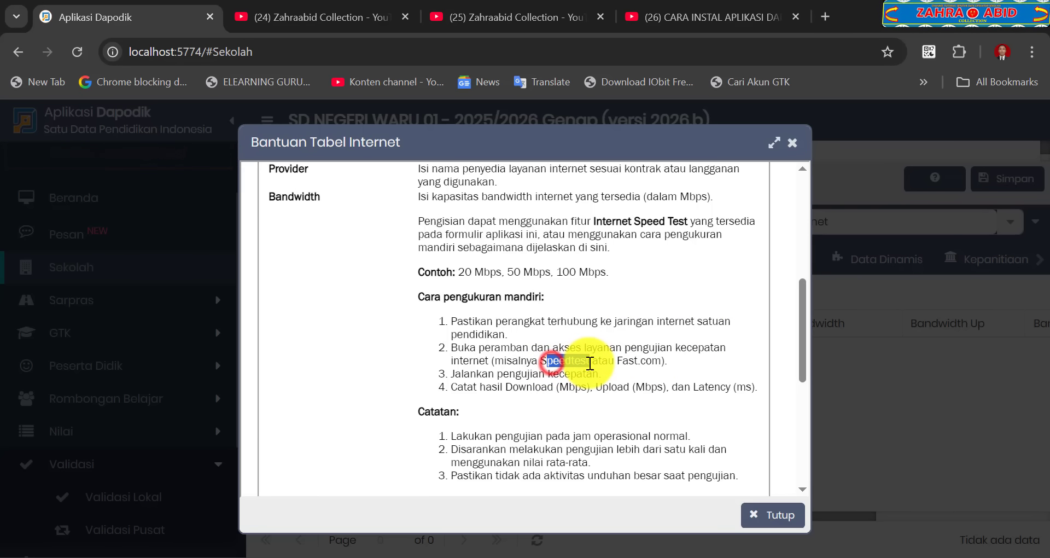
pyautogui.moveTo(547, 361); pyautogui.dragTo(662, 361)
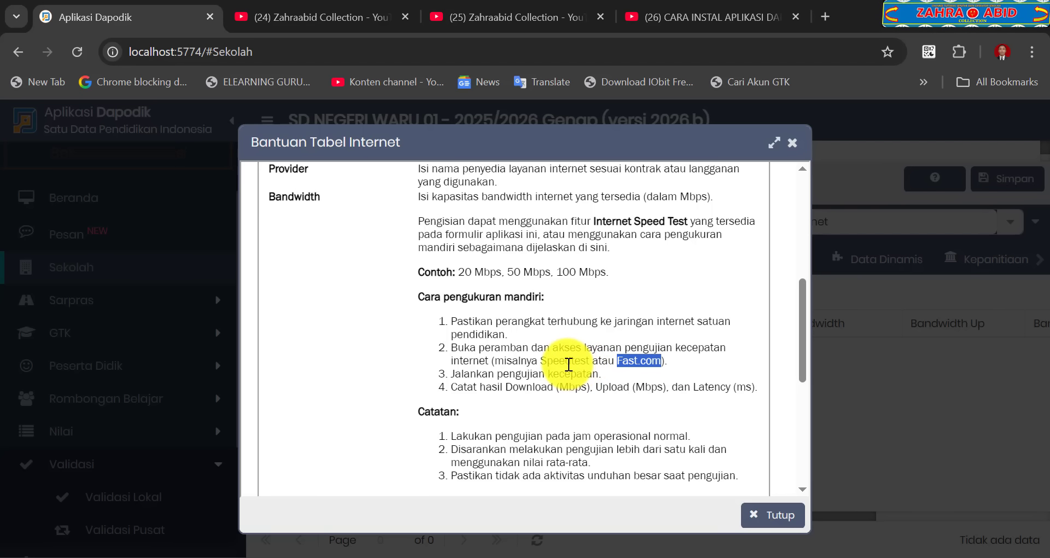
pyautogui.click(569, 360)
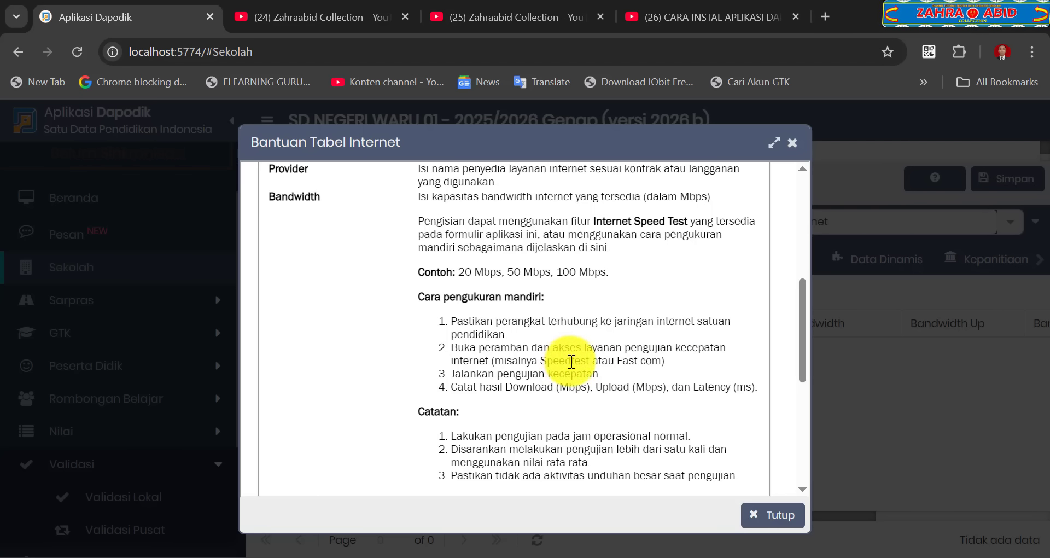
pyautogui.scroll(-1, 613, 384)
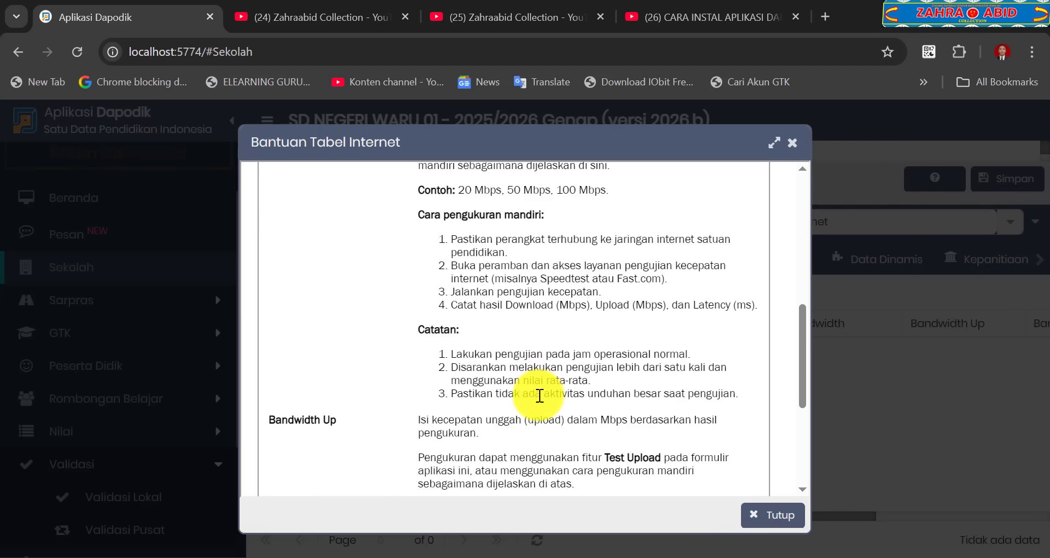
pyautogui.scroll(-1, 540, 383)
pyautogui.scroll(-1, 541, 387)
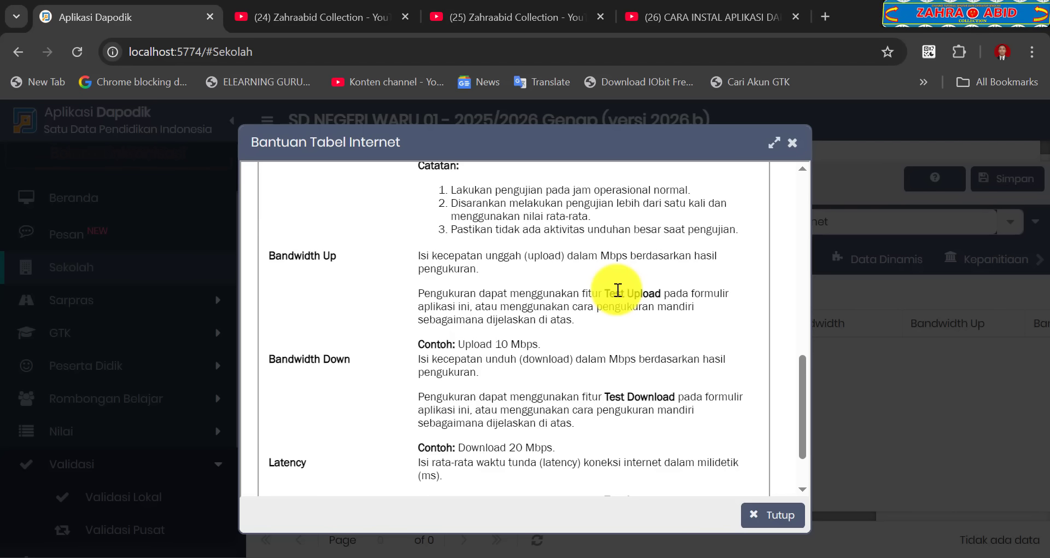
pyautogui.scroll(-1, 564, 455)
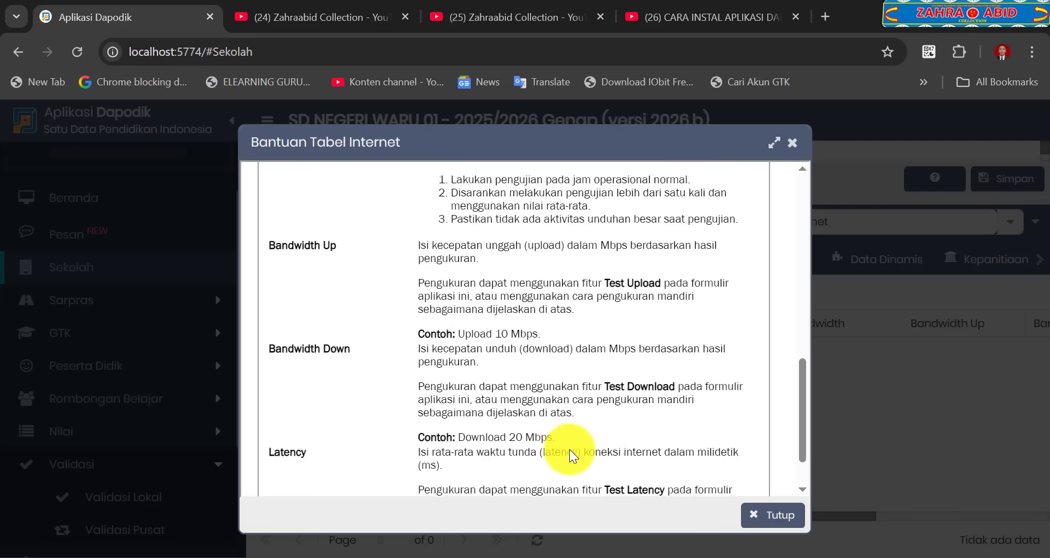
pyautogui.click(784, 516)
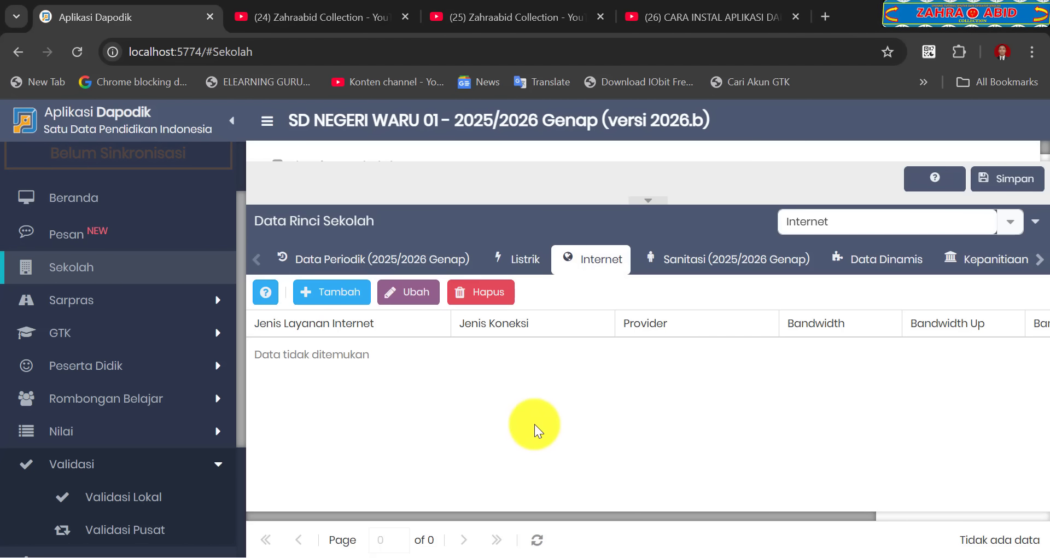
# Start a new internet record with Fibre Optic as Jenis layanan internet and Dedicated as Jenis koneksi
pyautogui.click(350, 298)
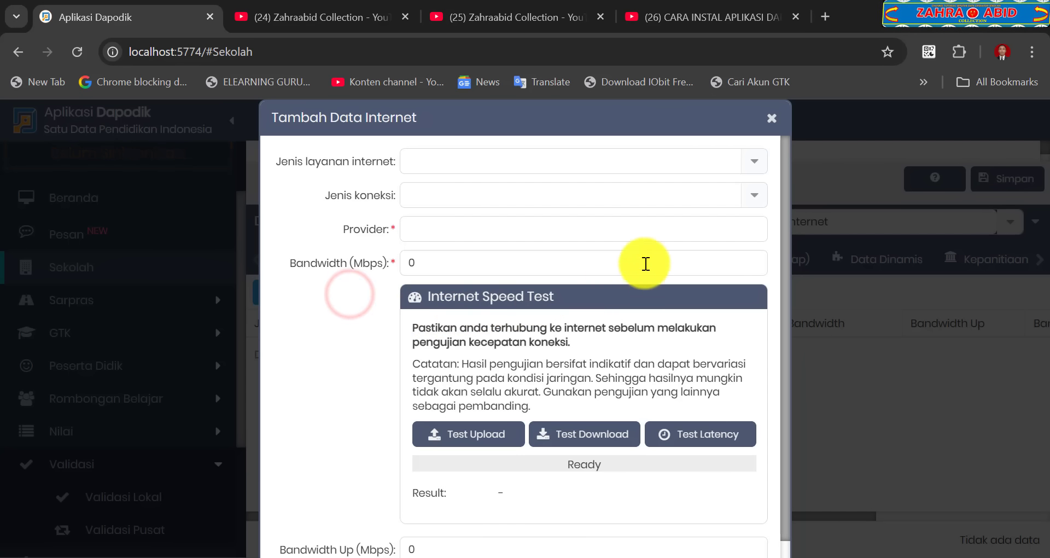
pyautogui.click(754, 164)
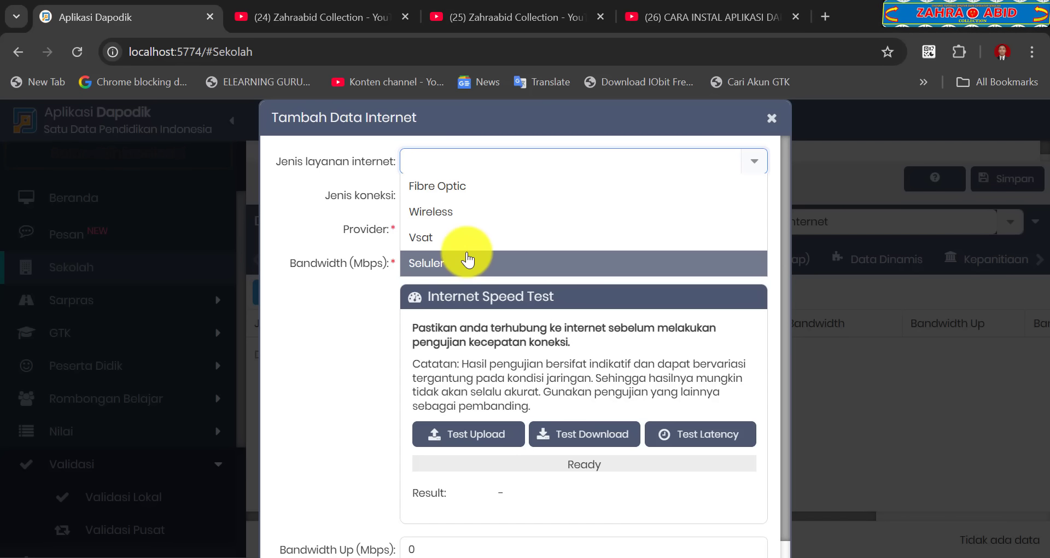
pyautogui.click(478, 187)
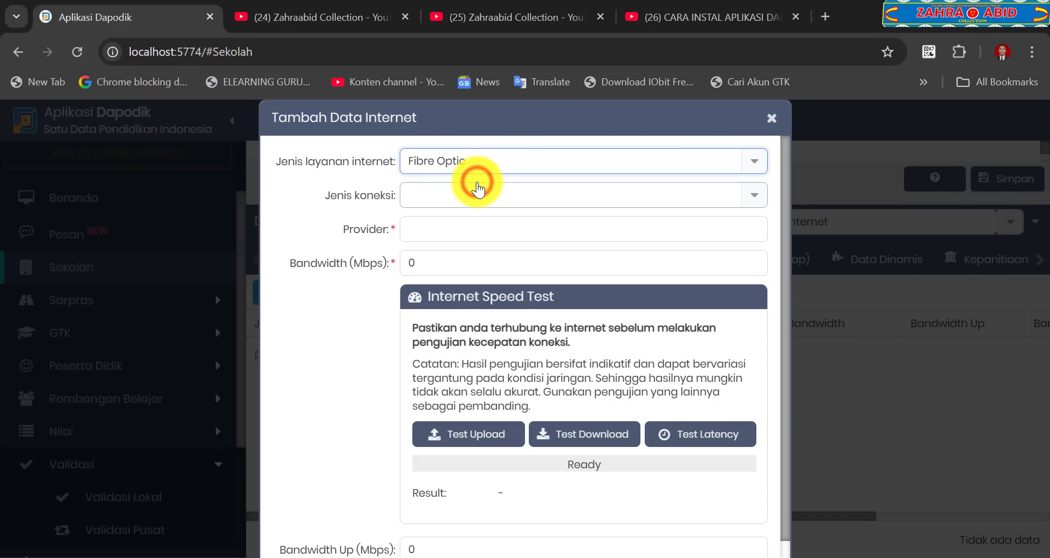
pyautogui.click(754, 198)
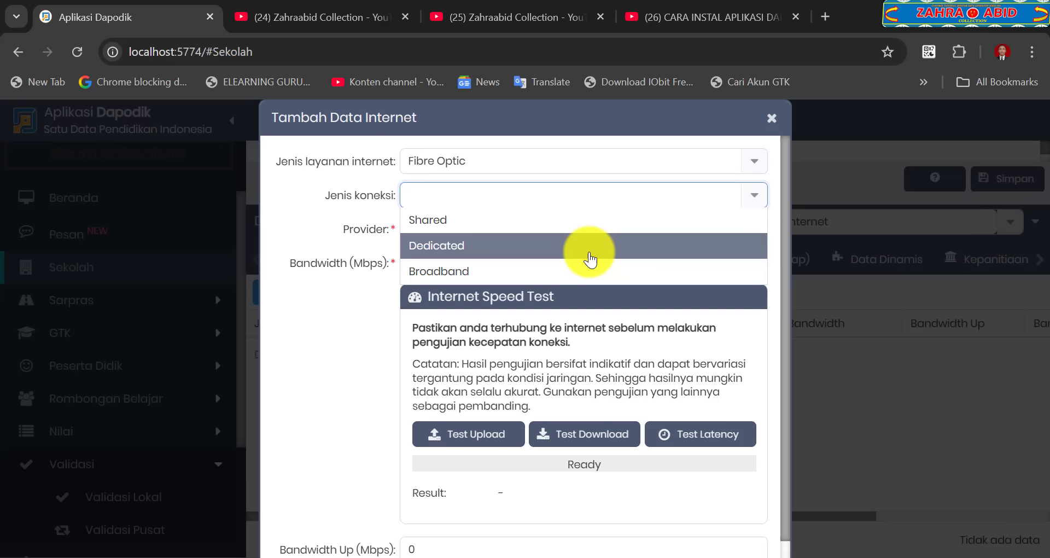
pyautogui.click(460, 249)
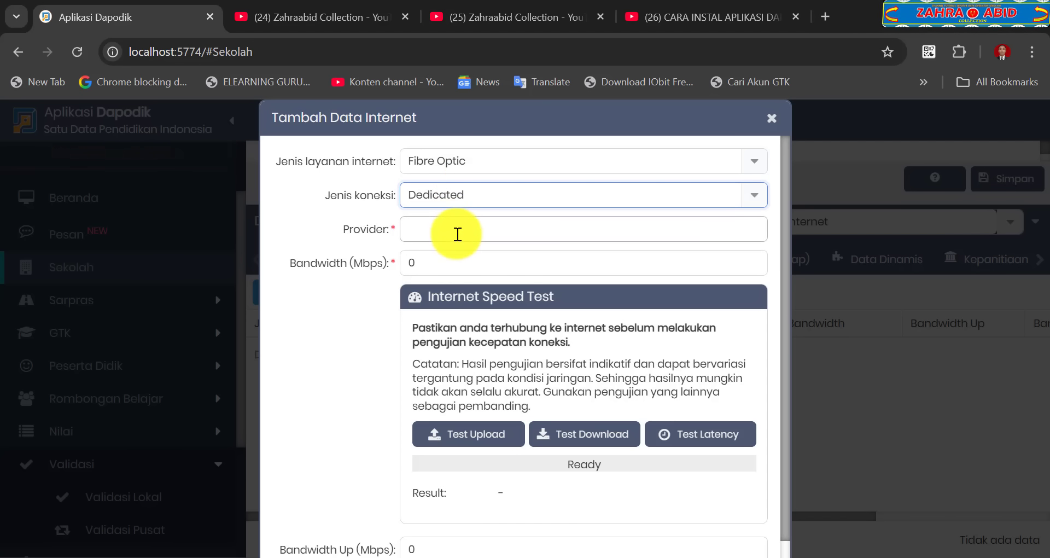
# Enter Indhihome as the provider of the new internet record
pyautogui.click(457, 234)
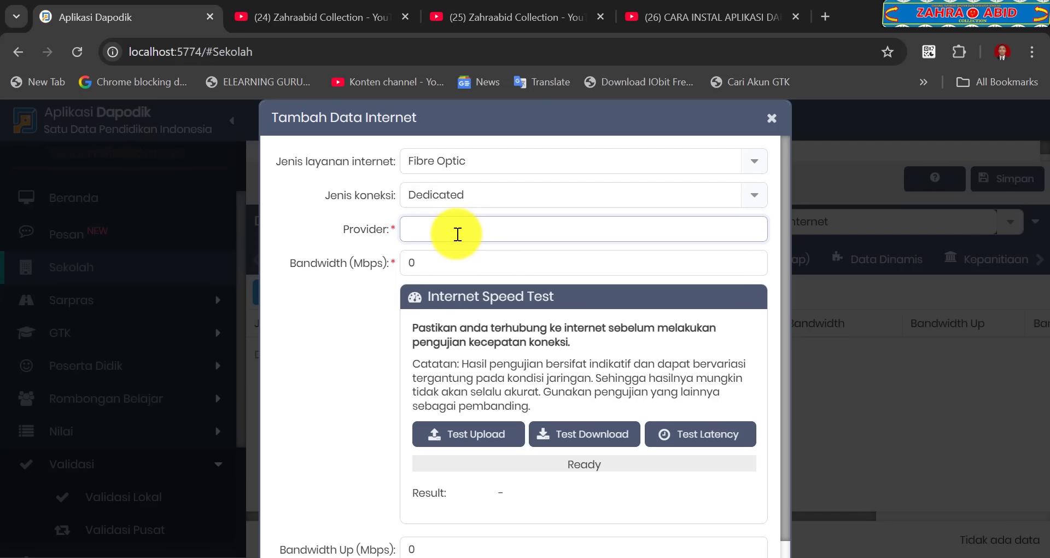
pyautogui.write('Ind')
pyautogui.write('hihome')
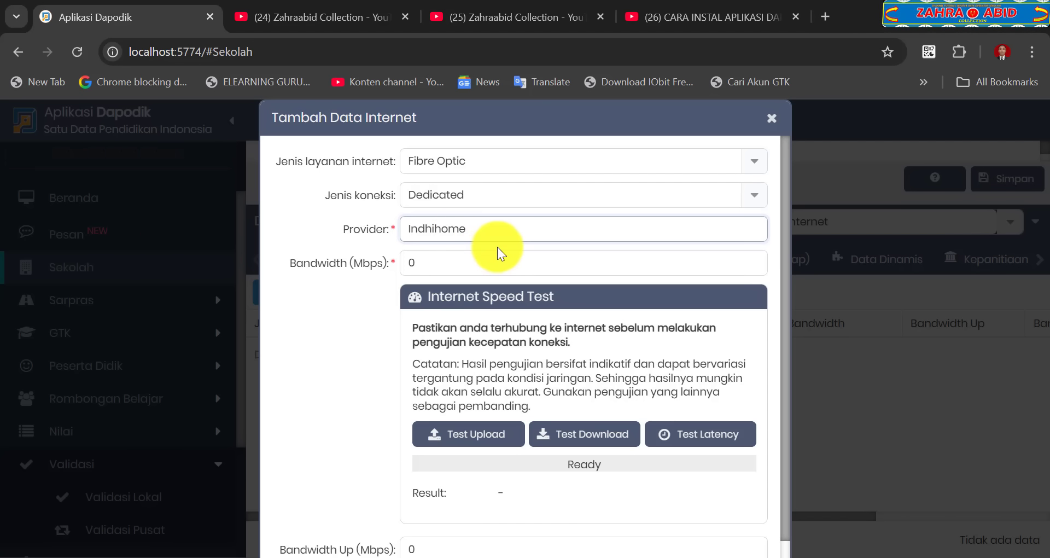
# Review the Jenis koneksi options of the new internet record without choosing a different one
pyautogui.click(604, 195)
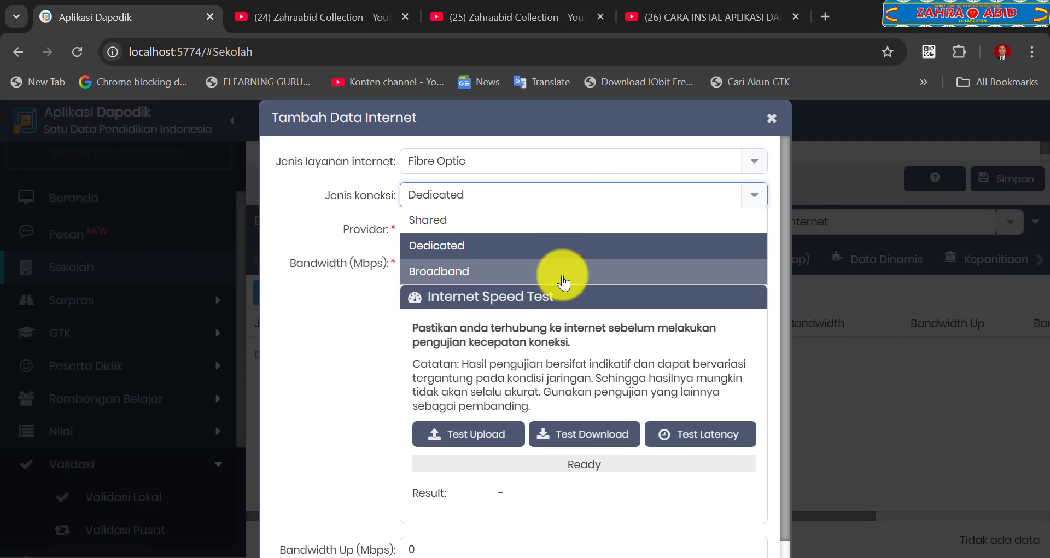
pyautogui.click(295, 209)
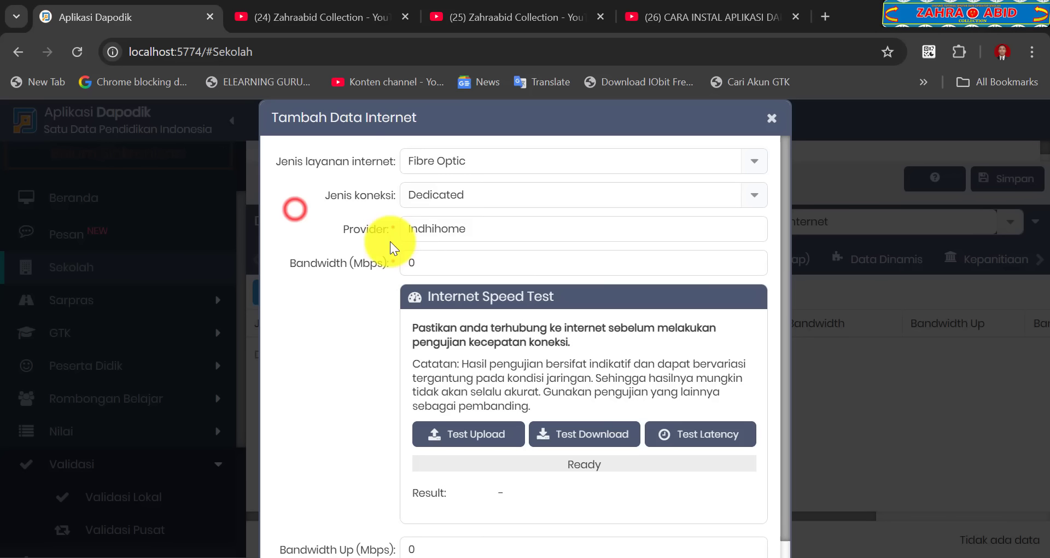
pyautogui.click(461, 232)
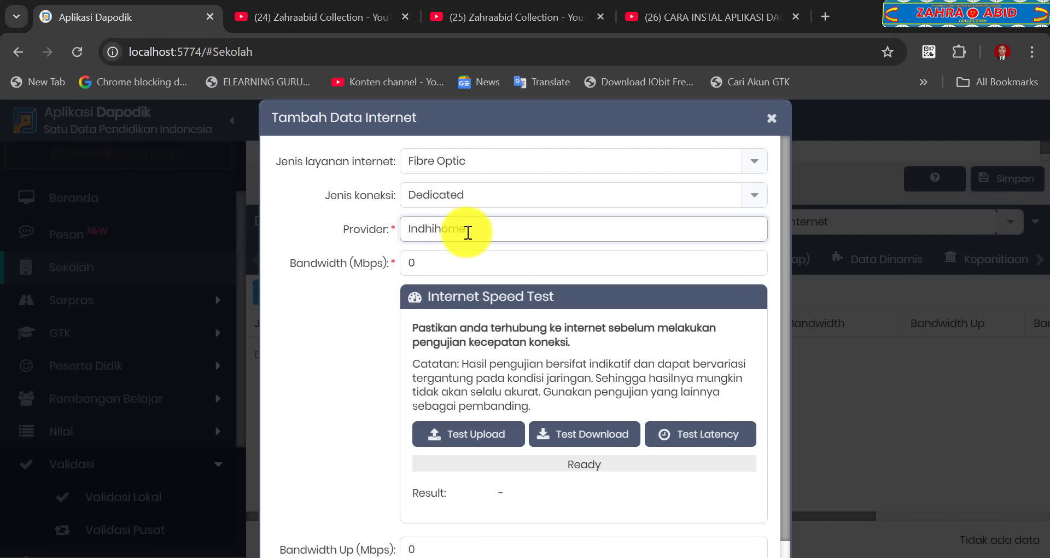
pyautogui.click(491, 200)
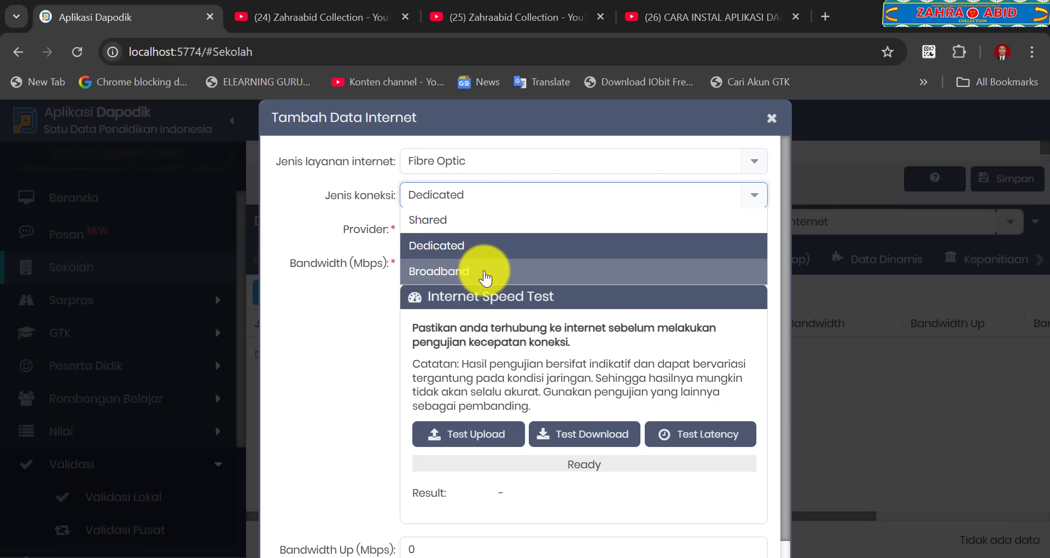
pyautogui.click(297, 225)
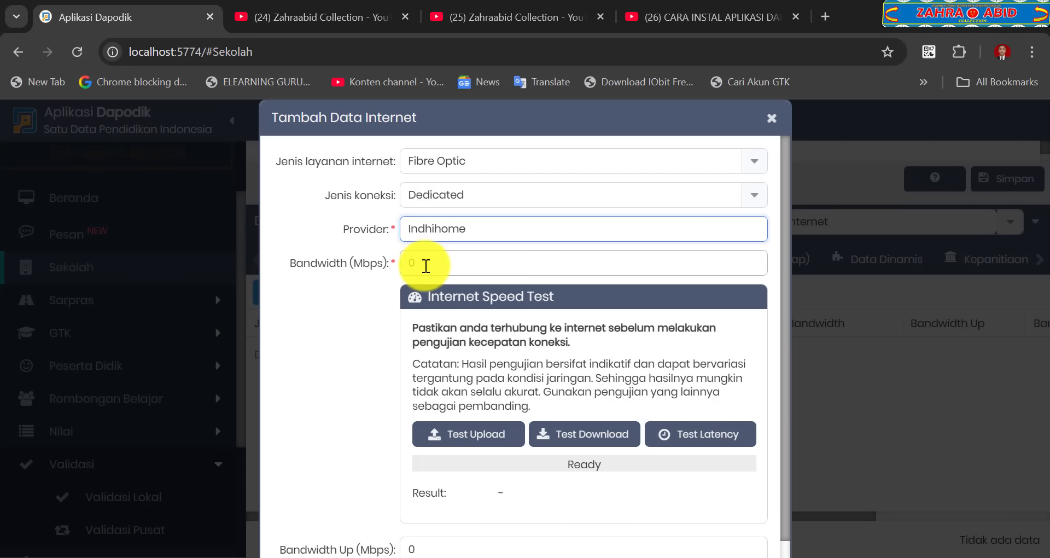
# Search Google for speedtest in a new browser tab and measure the internet speed with Fast.com
pyautogui.click(456, 263)
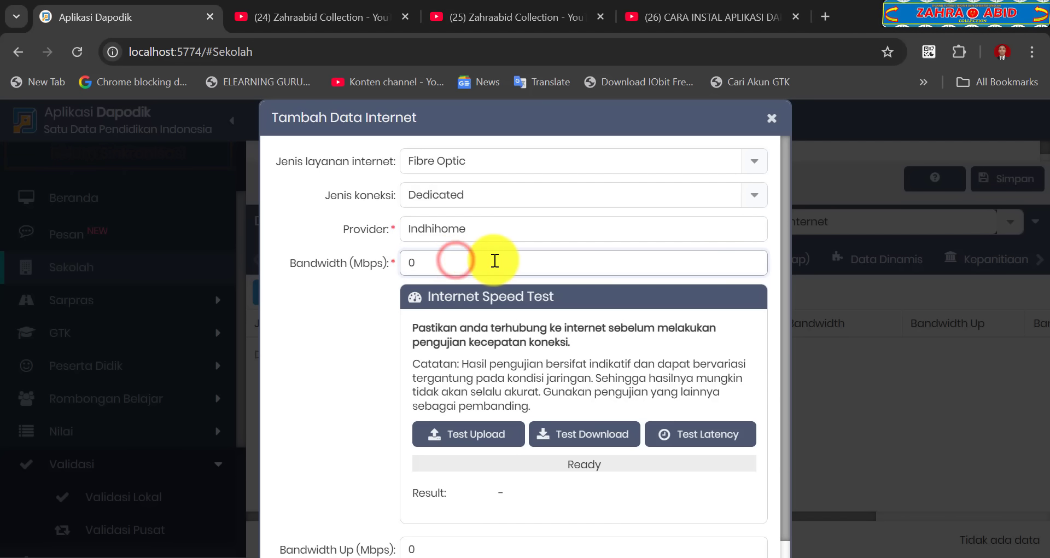
pyautogui.click(826, 16)
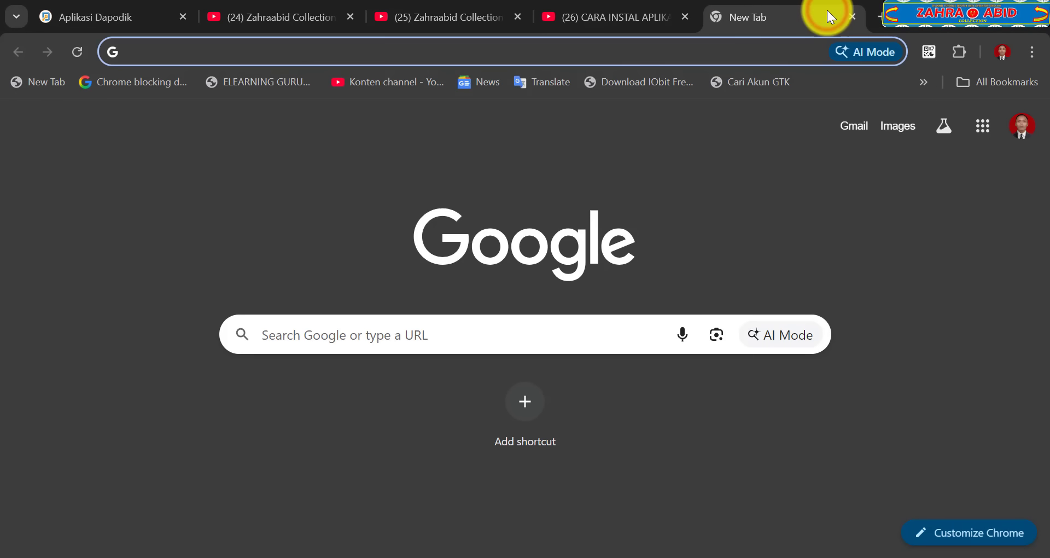
pyautogui.write('s')
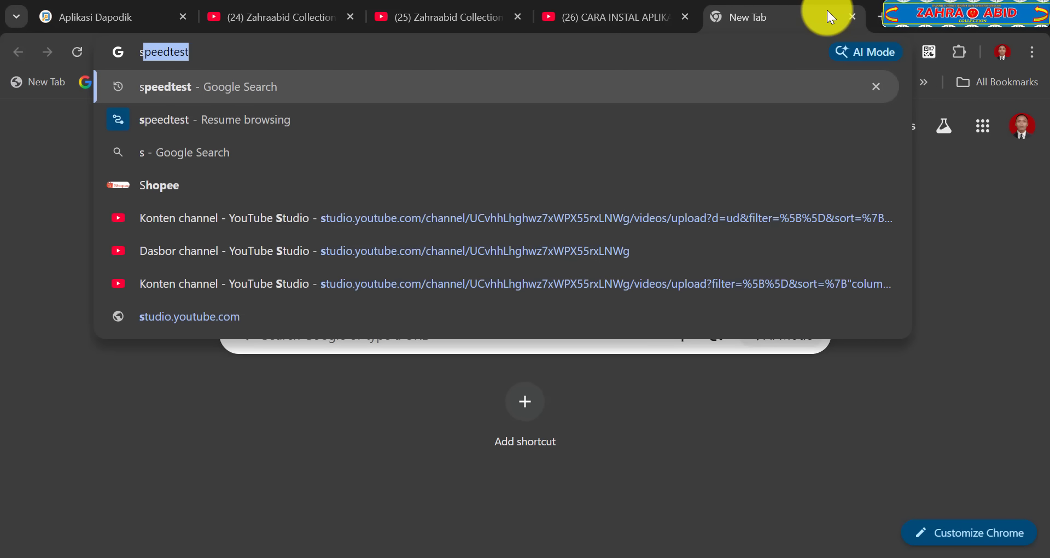
pyautogui.press('Return')
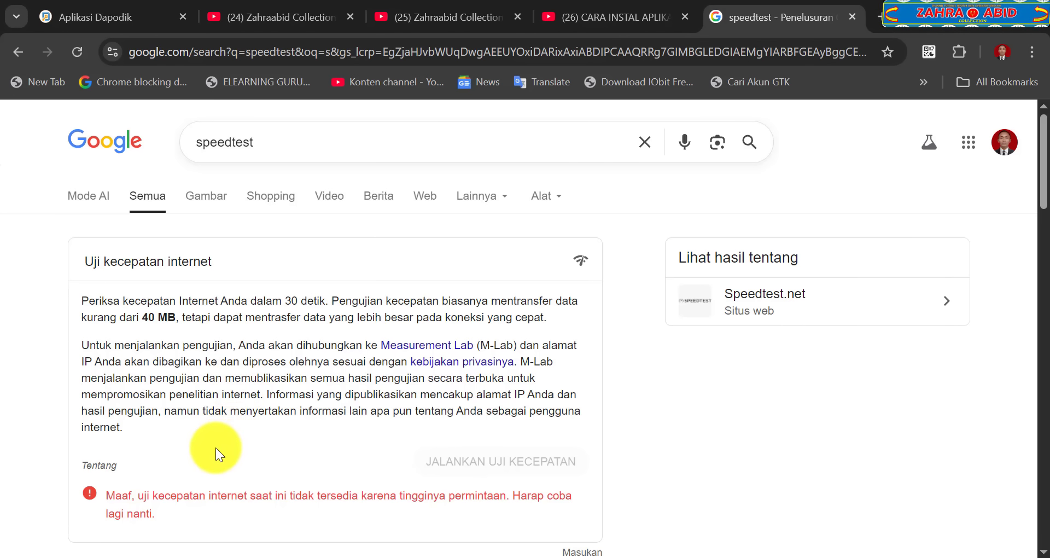
pyautogui.scroll(-8, 339, 359)
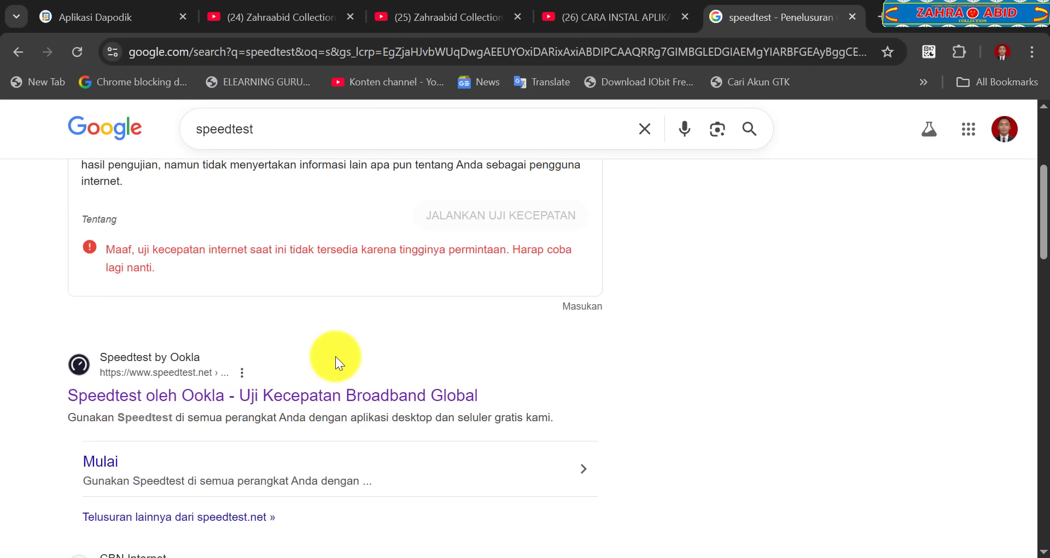
pyautogui.scroll(-5, 336, 356)
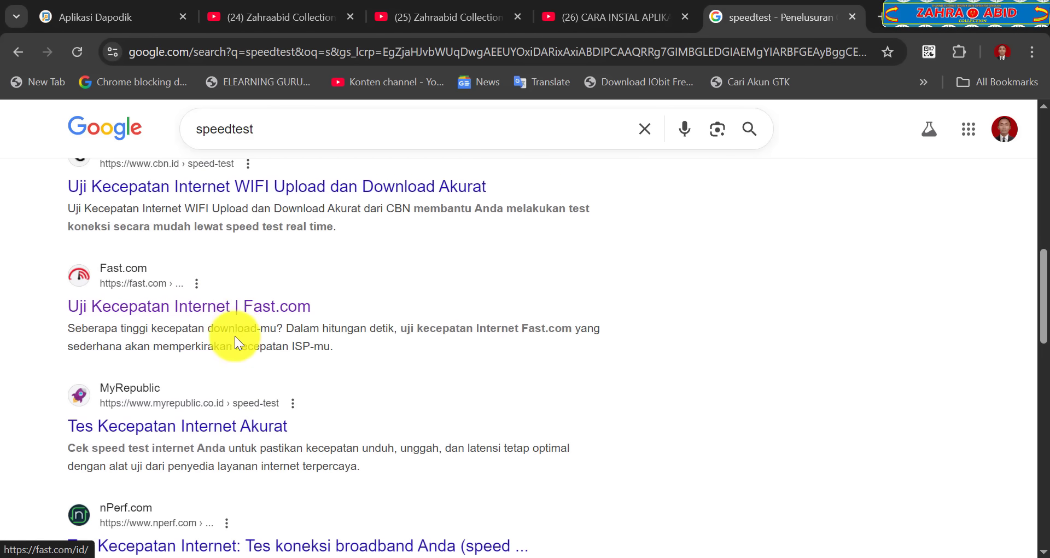
pyautogui.scroll(8, 235, 333)
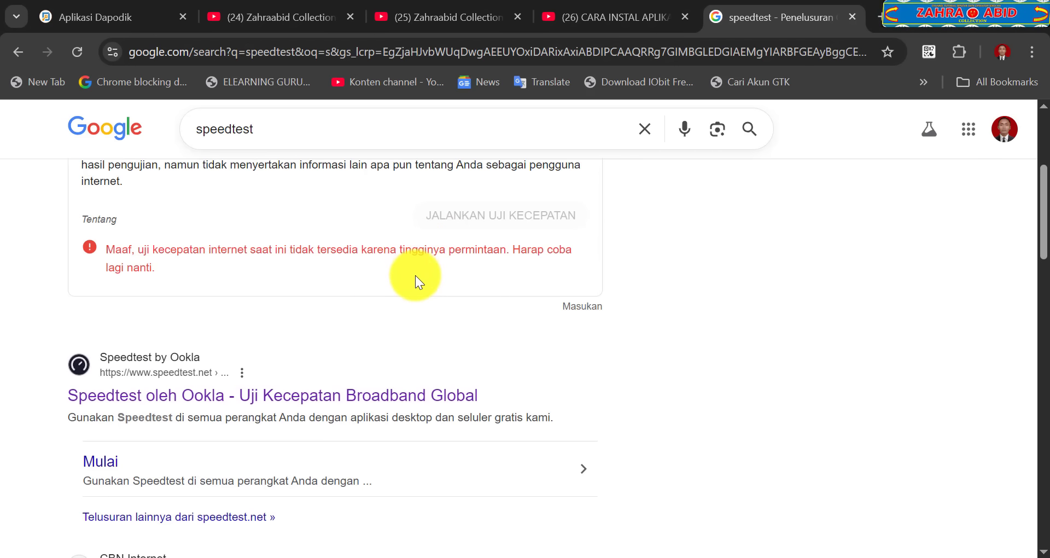
pyautogui.scroll(-6, 429, 276)
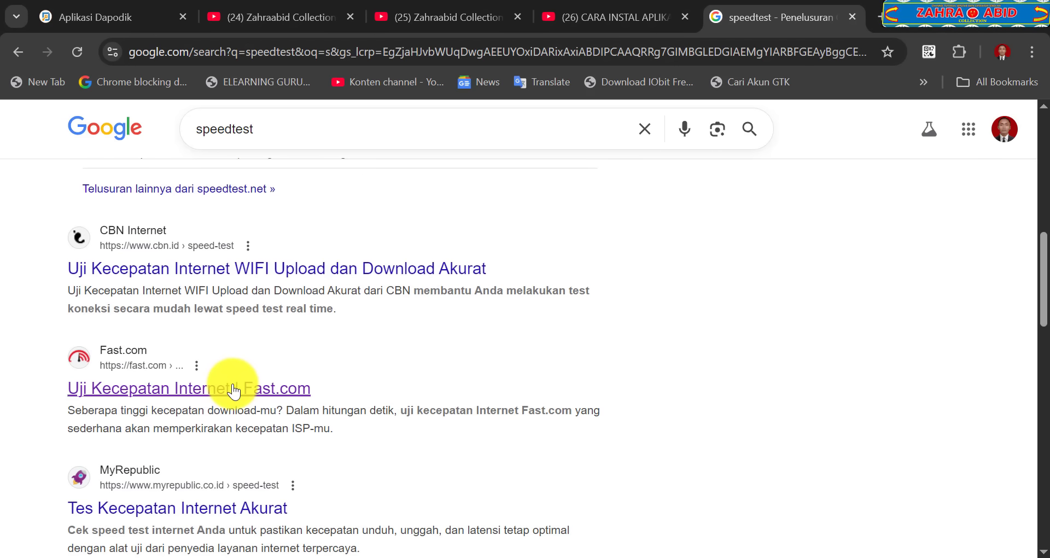
pyautogui.click(235, 389)
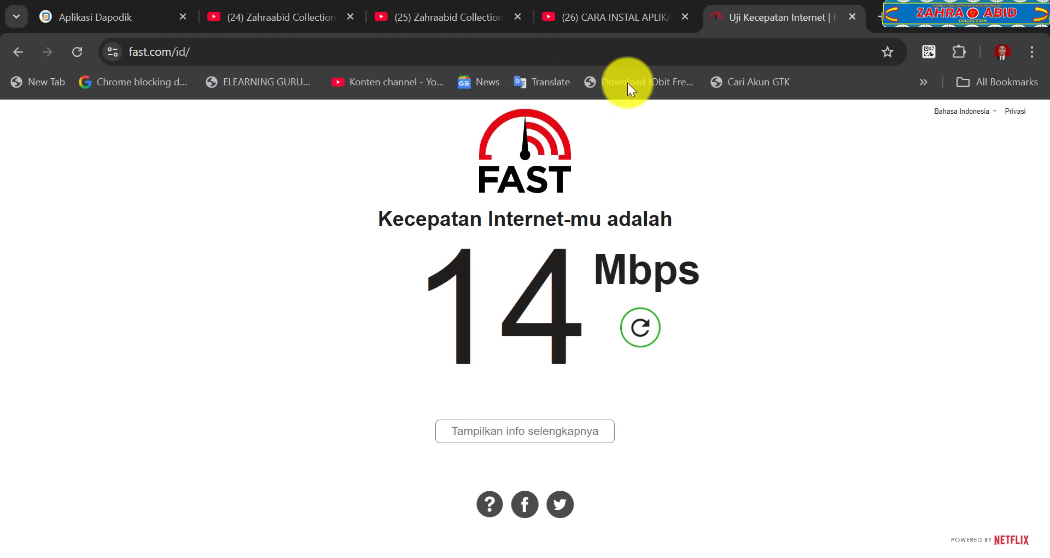
# Switch back to Dapodik, set the new internet record's Bandwidth to 14 Mbps, and recheck it against the Fast.com result
pyautogui.click(96, 11)
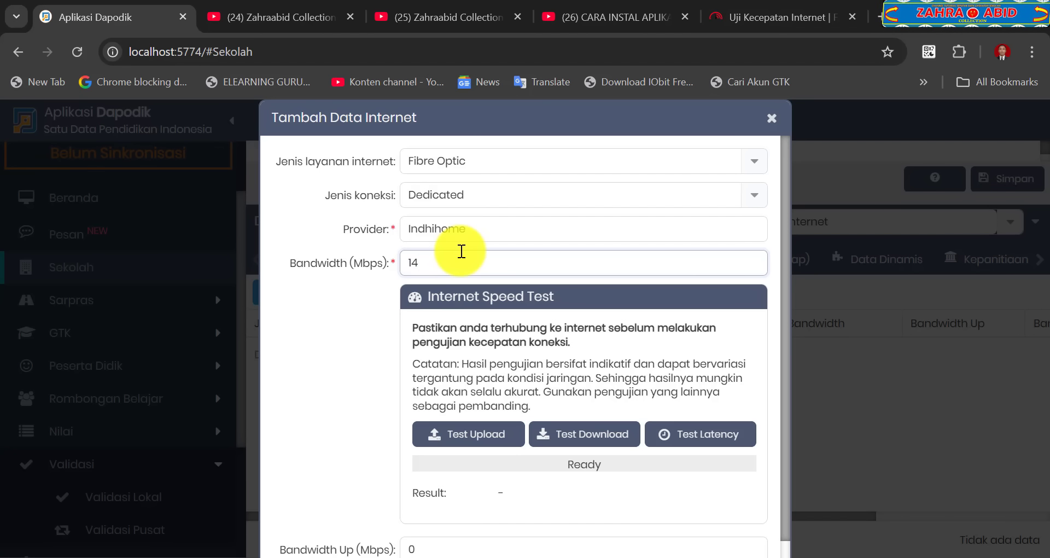
pyautogui.click(746, 18)
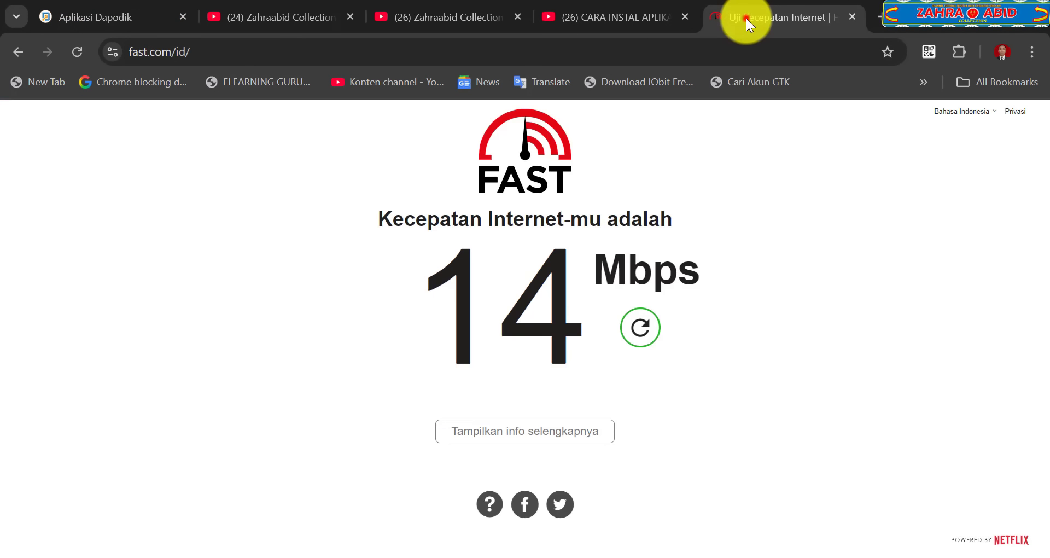
pyautogui.click(123, 16)
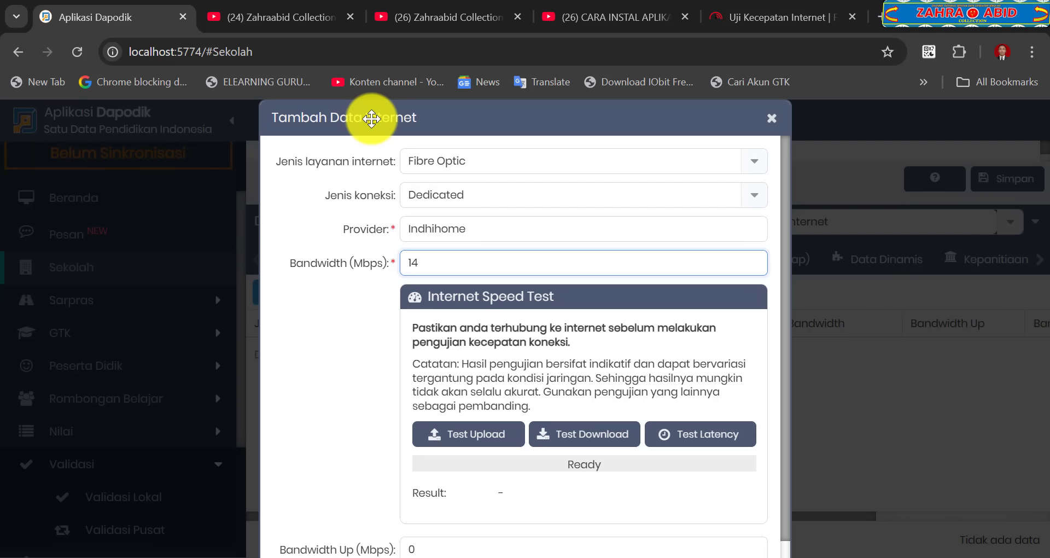
# Run the form's upload and download speed tests to fill in Bandwidth Up and Bandwidth Down
pyautogui.scroll(-1, 551, 278)
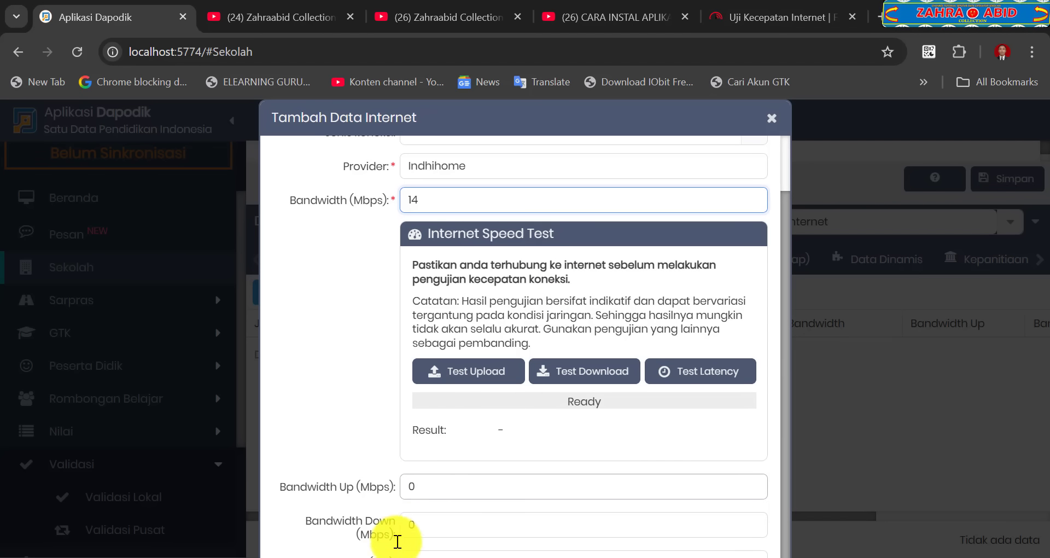
pyautogui.click(1032, 53)
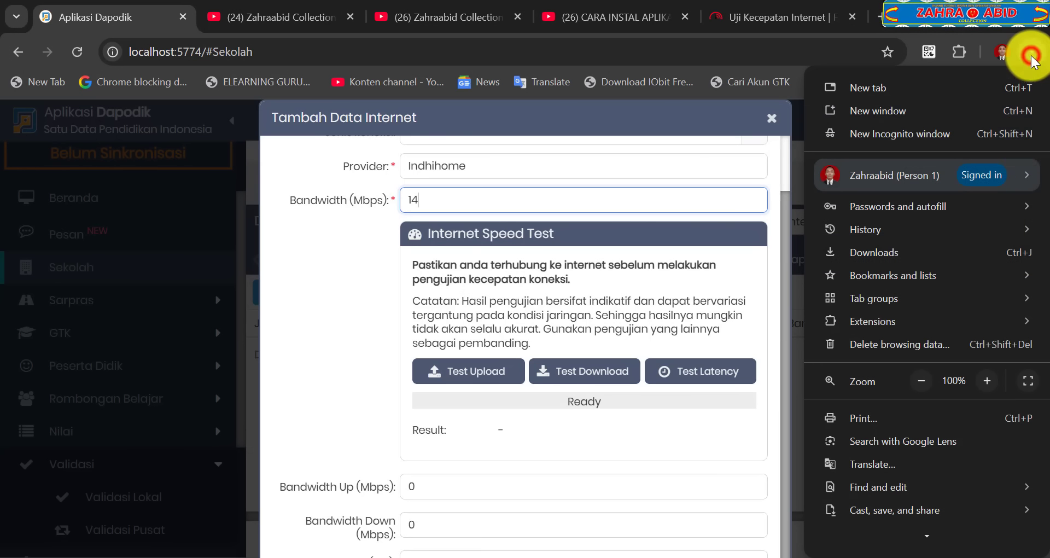
pyautogui.click(922, 382)
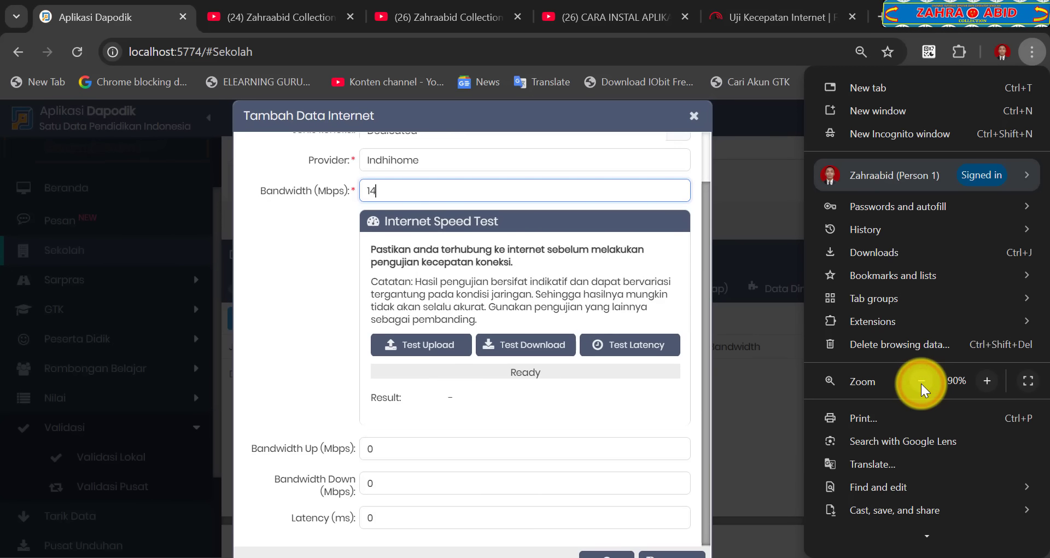
pyautogui.click(921, 381)
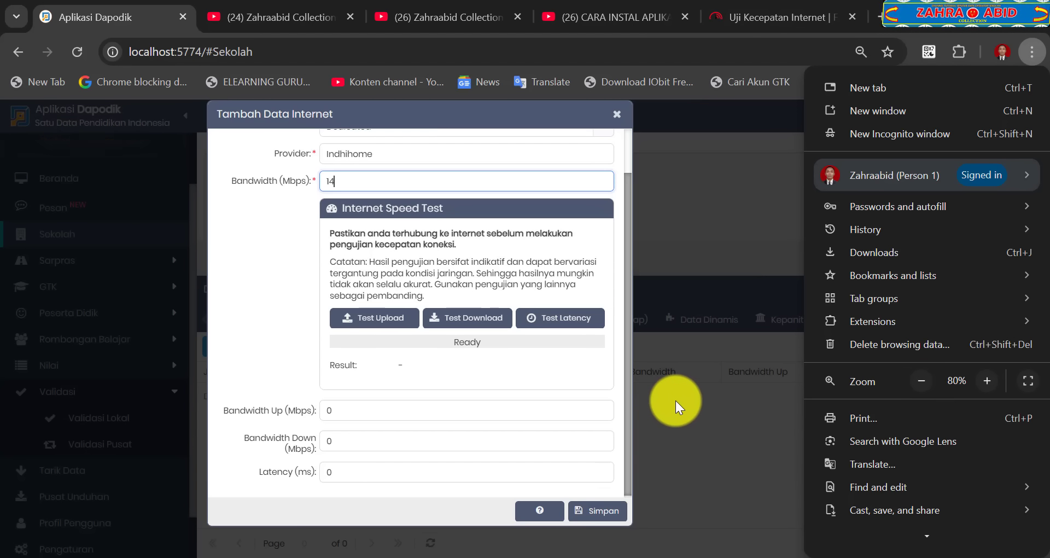
pyautogui.click(675, 400)
pyautogui.click(351, 408)
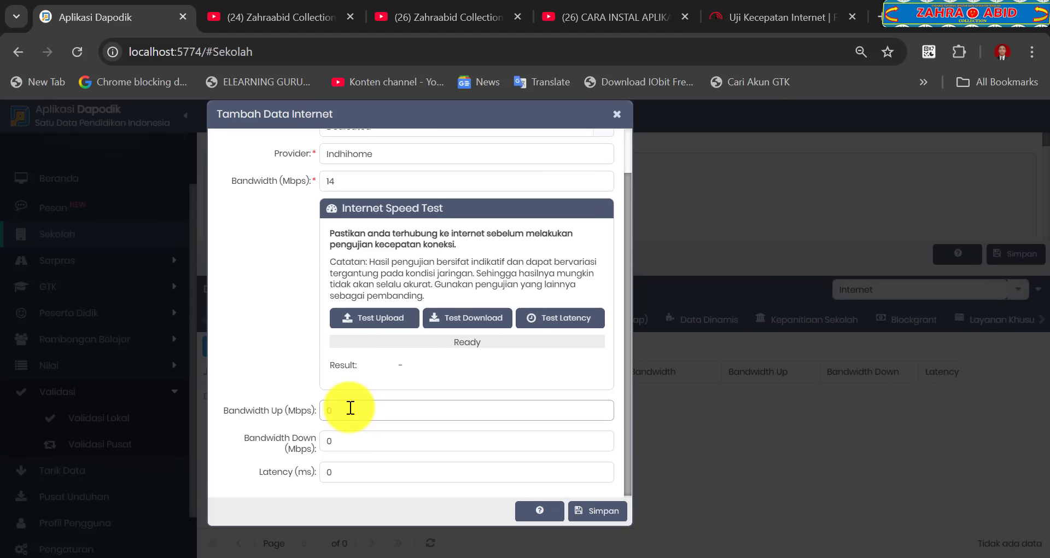
pyautogui.click(349, 409)
pyautogui.click(347, 439)
pyautogui.click(346, 471)
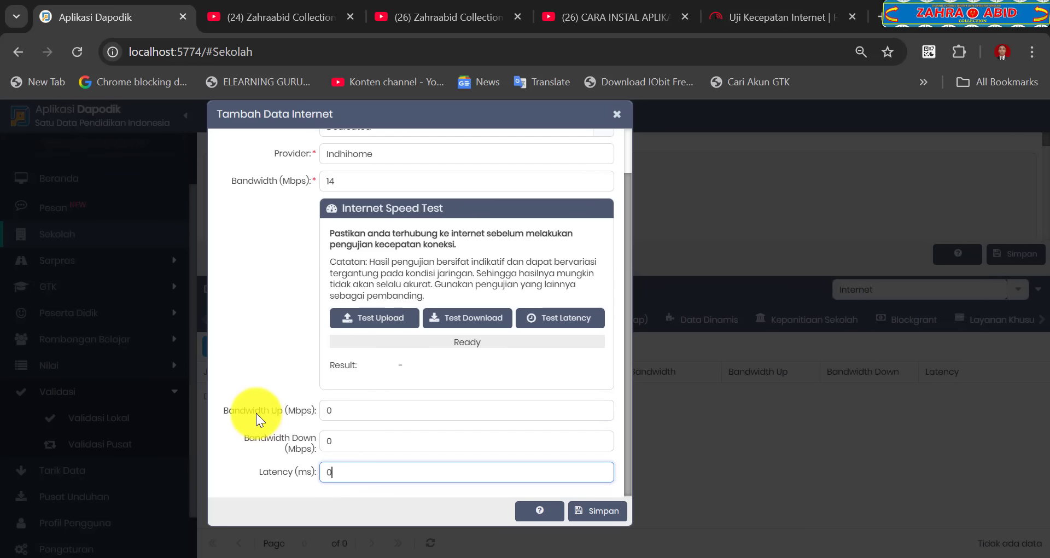
pyautogui.click(381, 321)
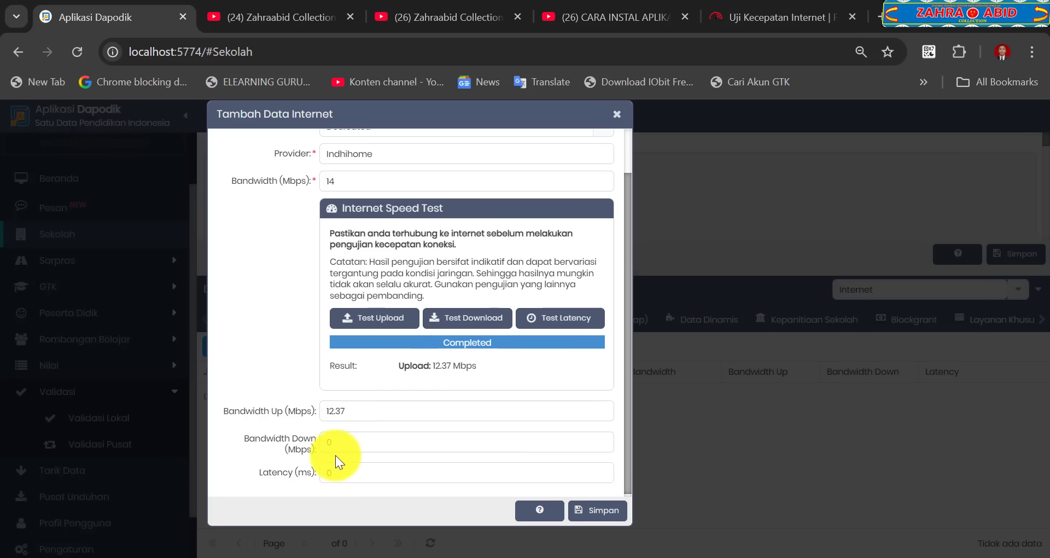
pyautogui.click(473, 322)
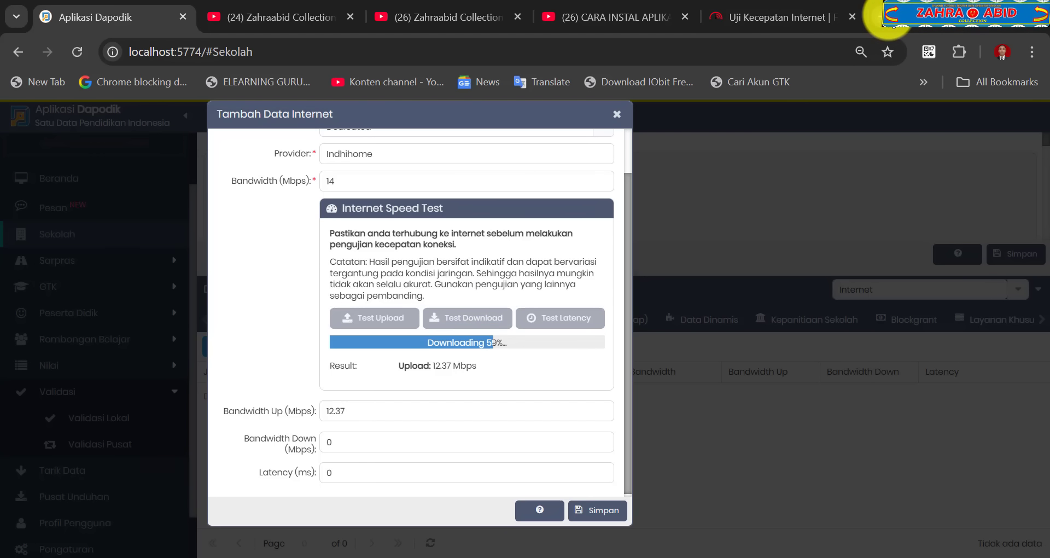
# Try to run Google's own internet speed test from a new speedtest search, reloading the results page
pyautogui.click(876, 17)
pyautogui.write('s')
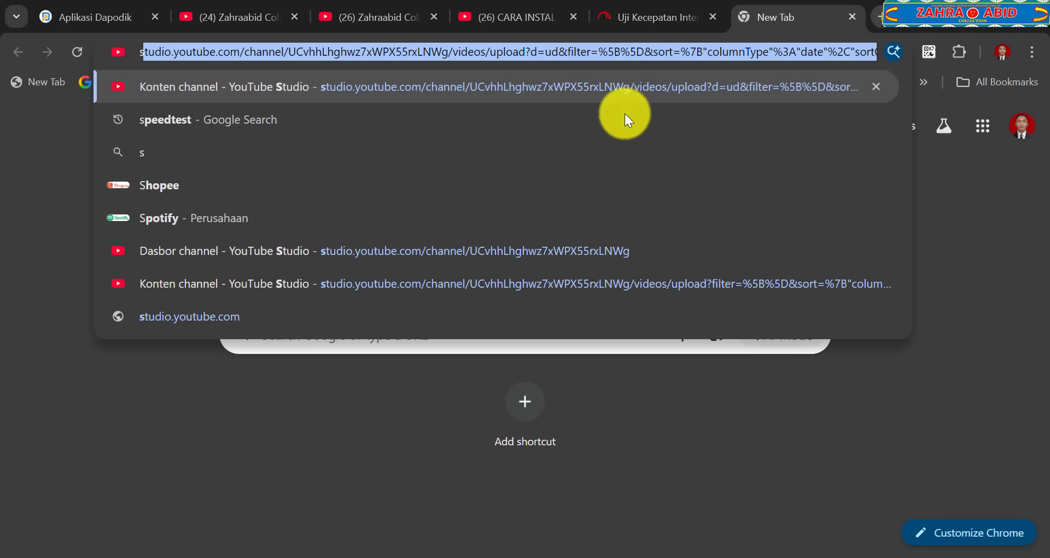
pyautogui.click(301, 120)
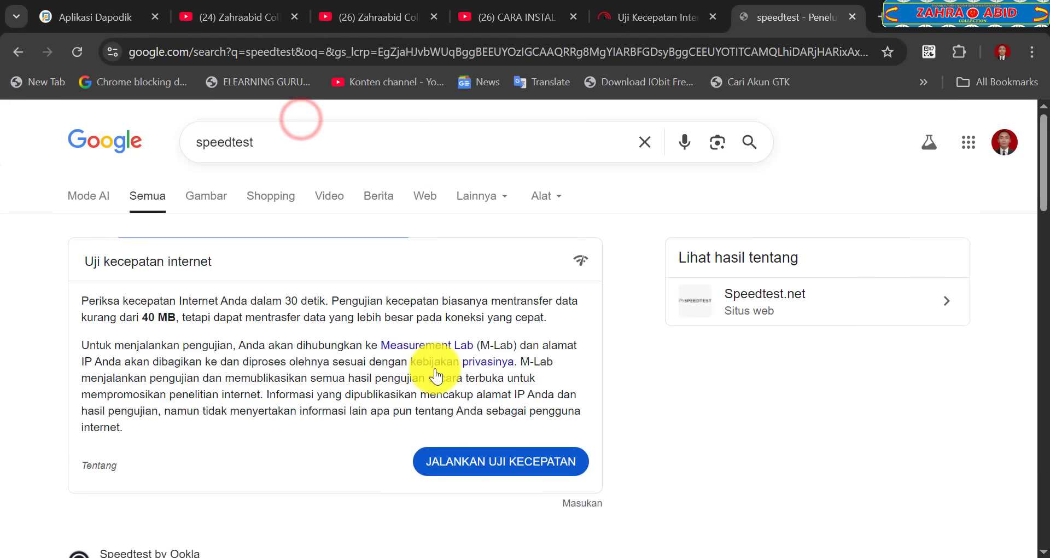
pyautogui.click(462, 449)
pyautogui.scroll(-2, 465, 425)
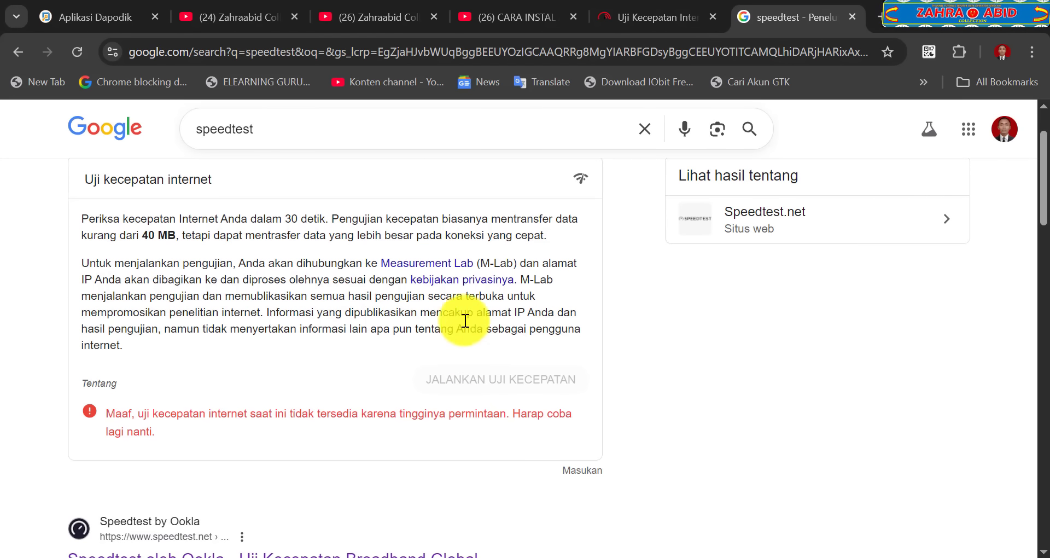
pyautogui.click(115, 15)
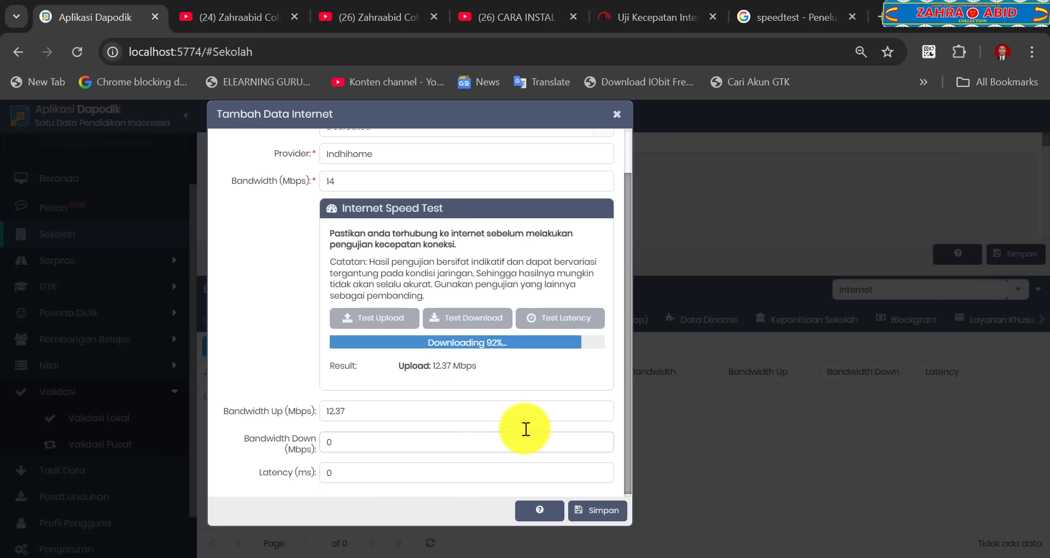
pyautogui.click(805, 14)
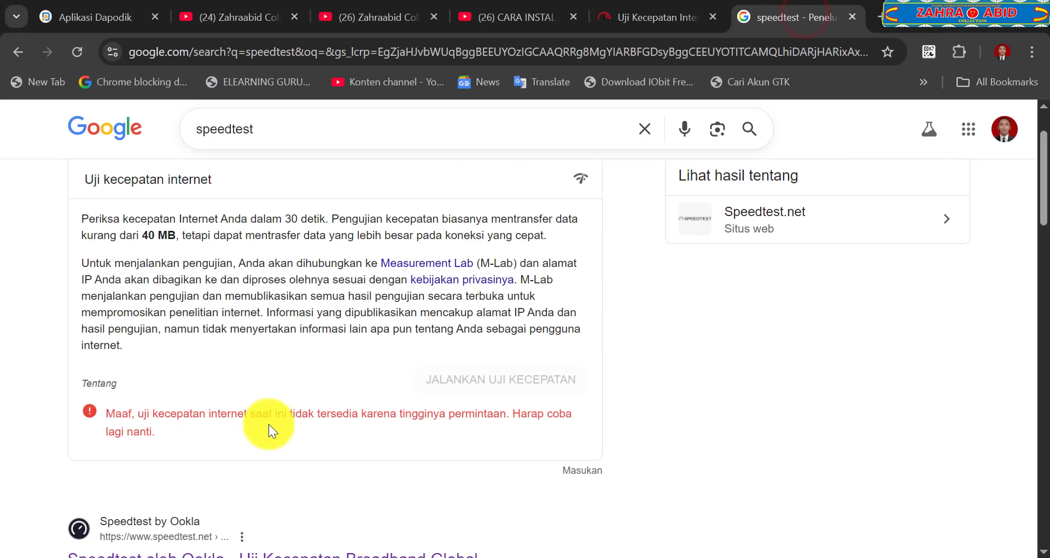
pyautogui.click(538, 380)
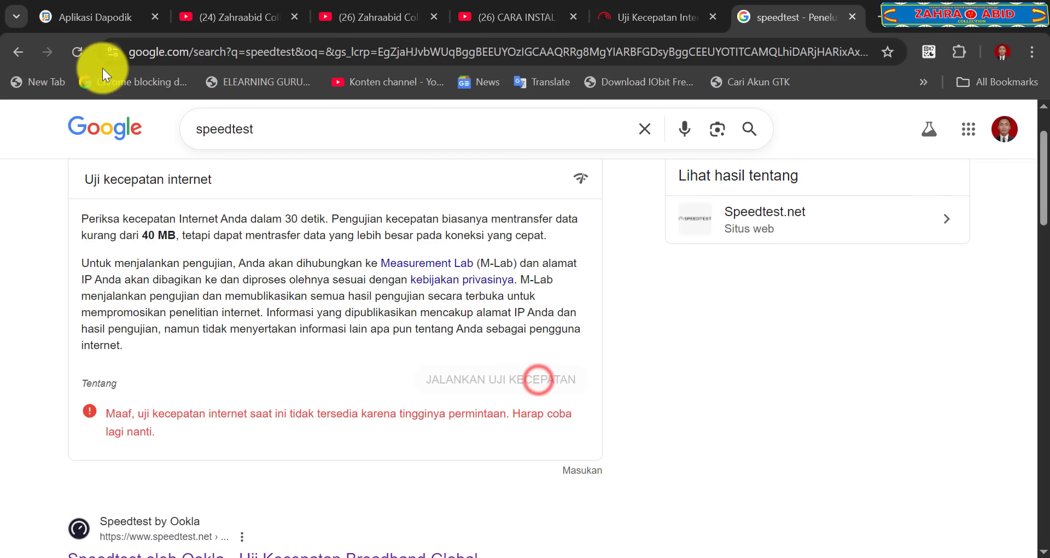
pyautogui.click(77, 51)
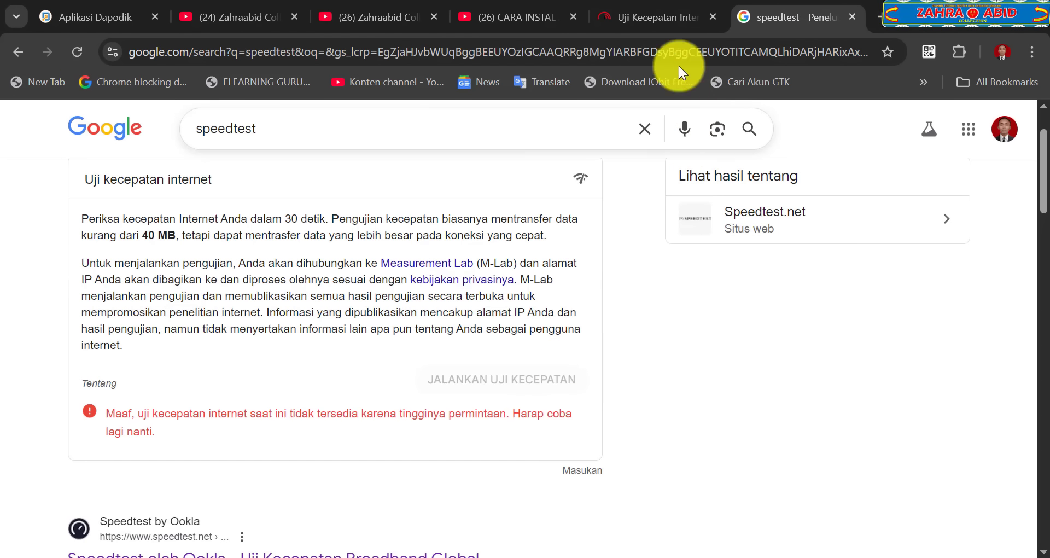
# Return to Dapodik, run the form's latency test to fill in Latency, and check the completed internet record
pyautogui.click(80, 11)
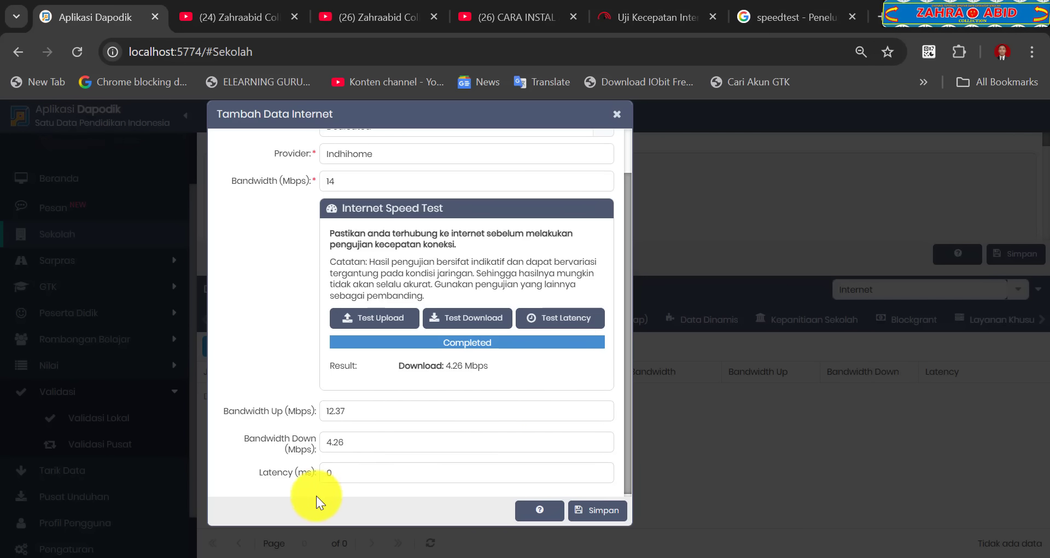
pyautogui.click(554, 322)
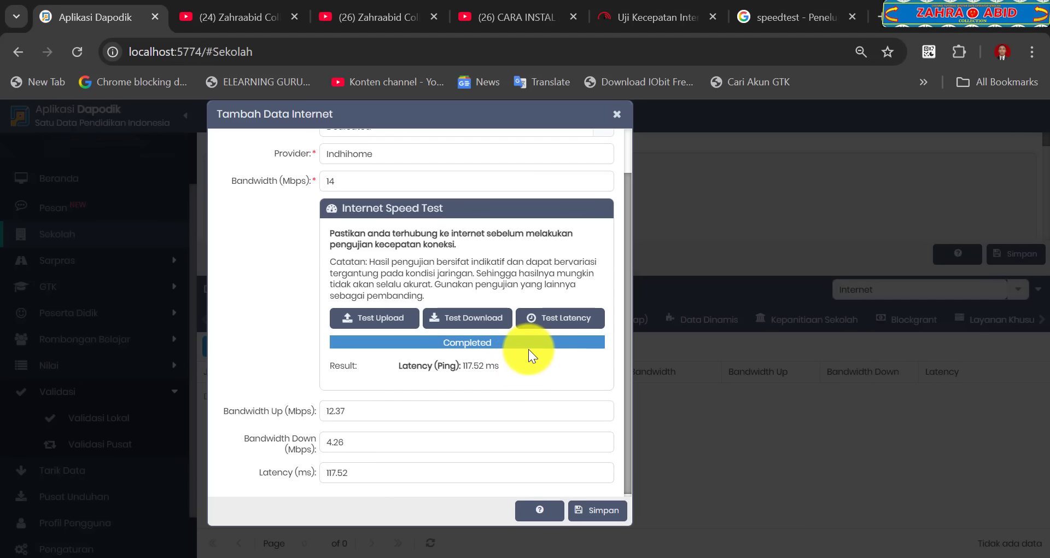
pyautogui.scroll(2, 528, 349)
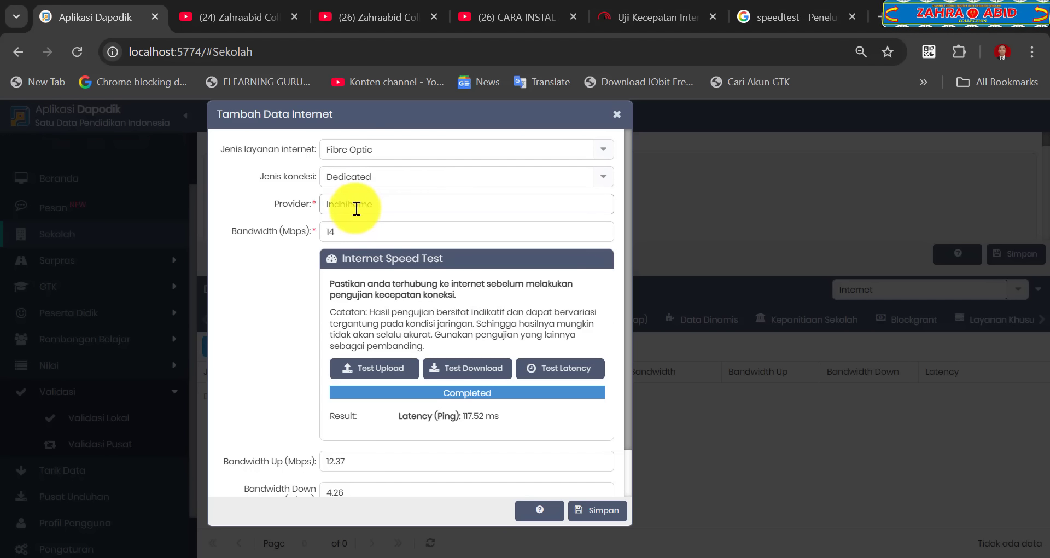
pyautogui.hotkey('ctrl', '+')
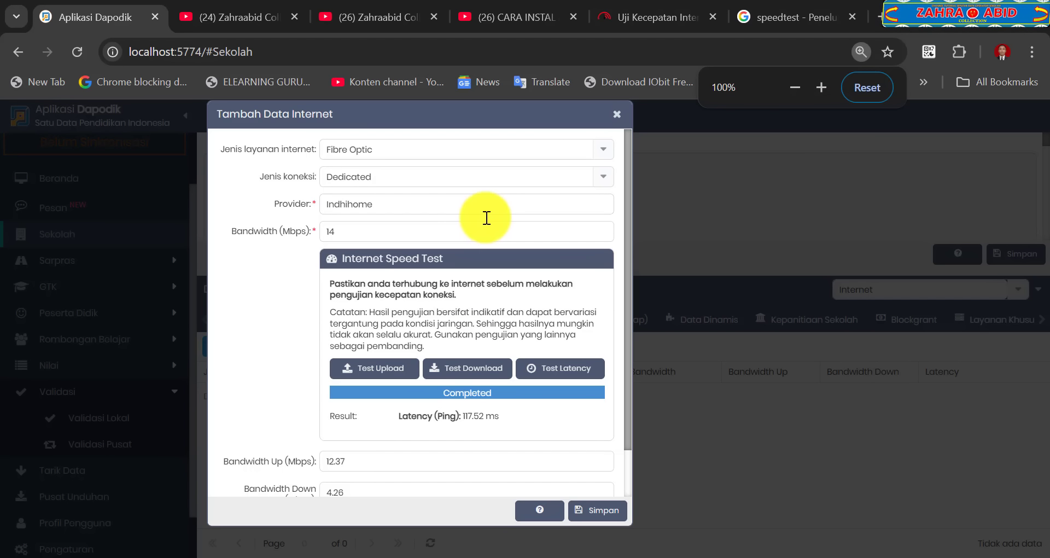
pyautogui.hotkey('ctrl', '0')
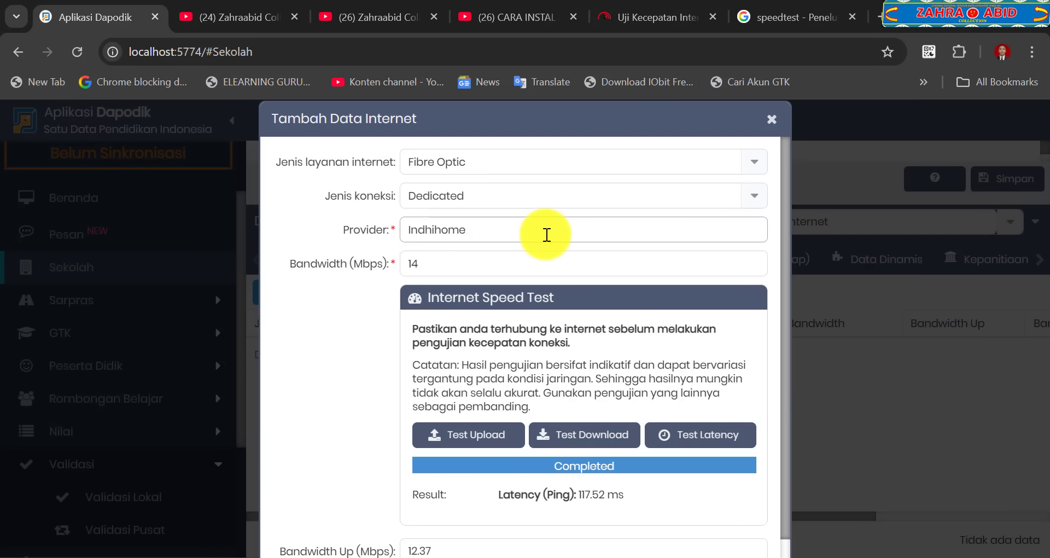
pyautogui.scroll(-1, 547, 236)
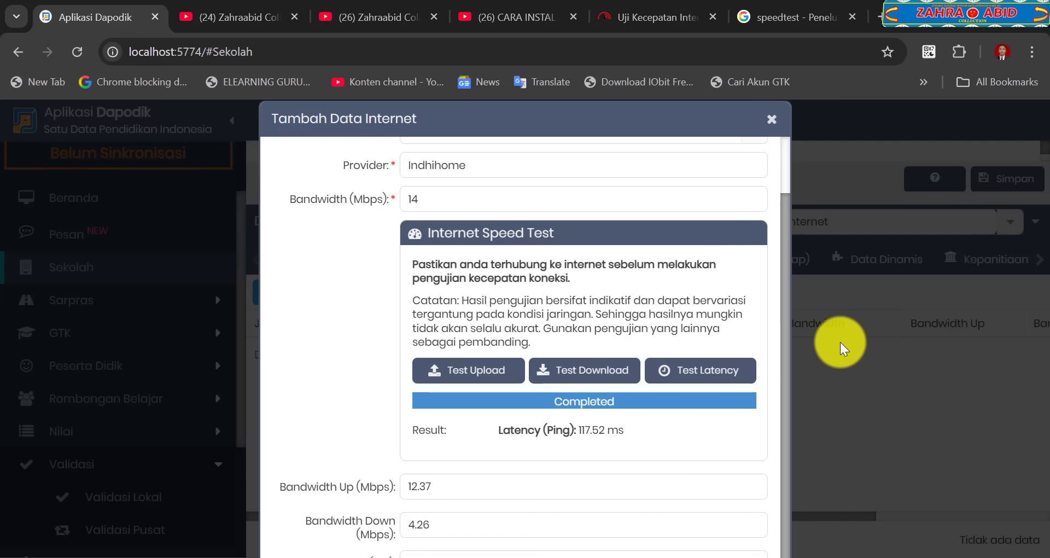
pyautogui.hotkey('ctrl', '-')
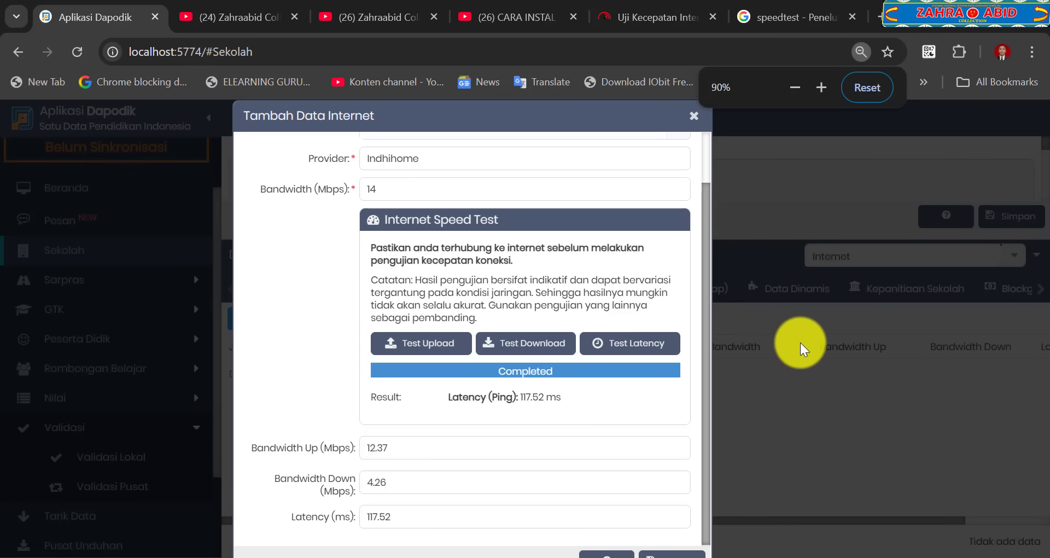
pyautogui.hotkey('ctrl', '-')
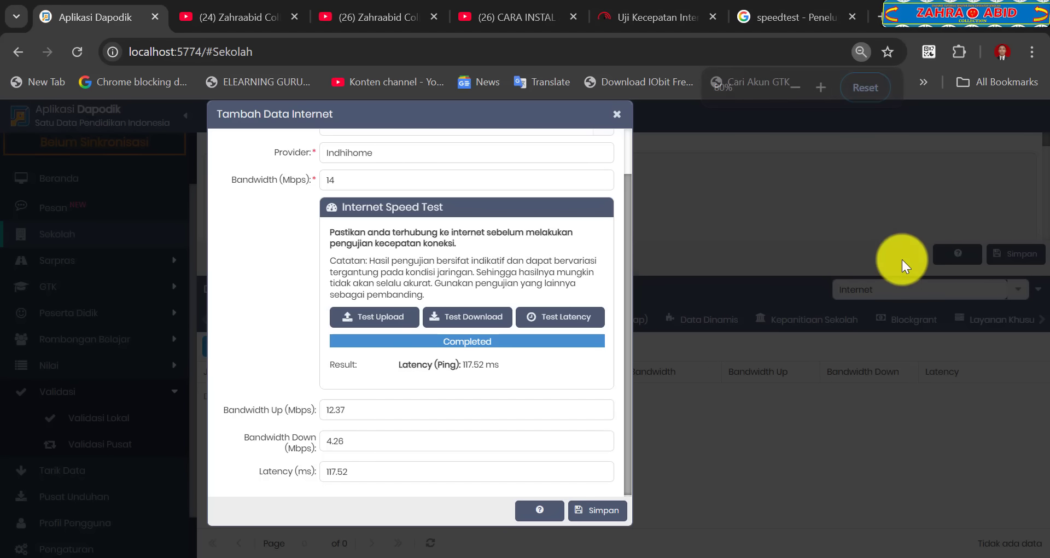
# Save the completed internet record with its measured bandwidth, upload, download and latency
pyautogui.click(1033, 51)
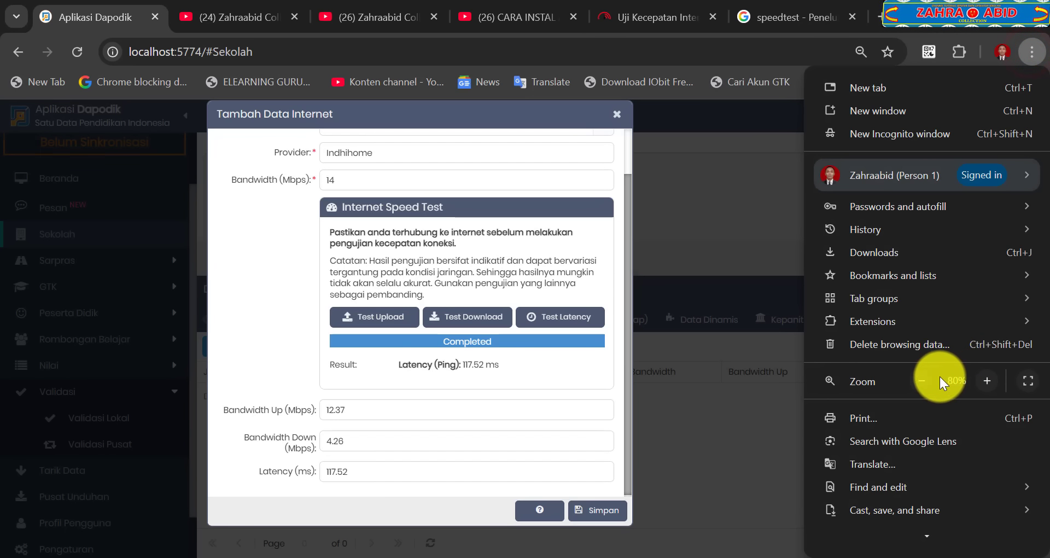
pyautogui.click(753, 231)
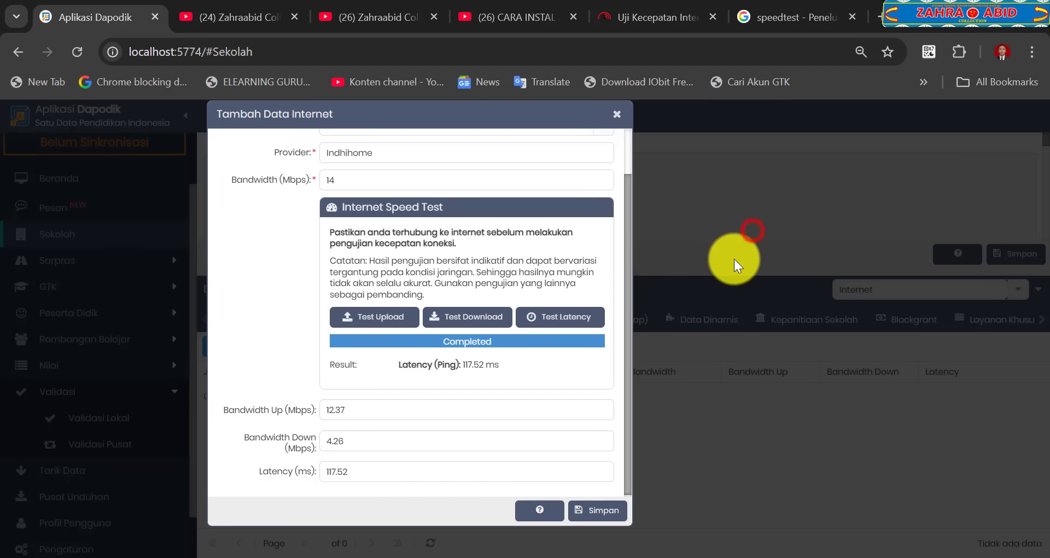
pyautogui.click(439, 511)
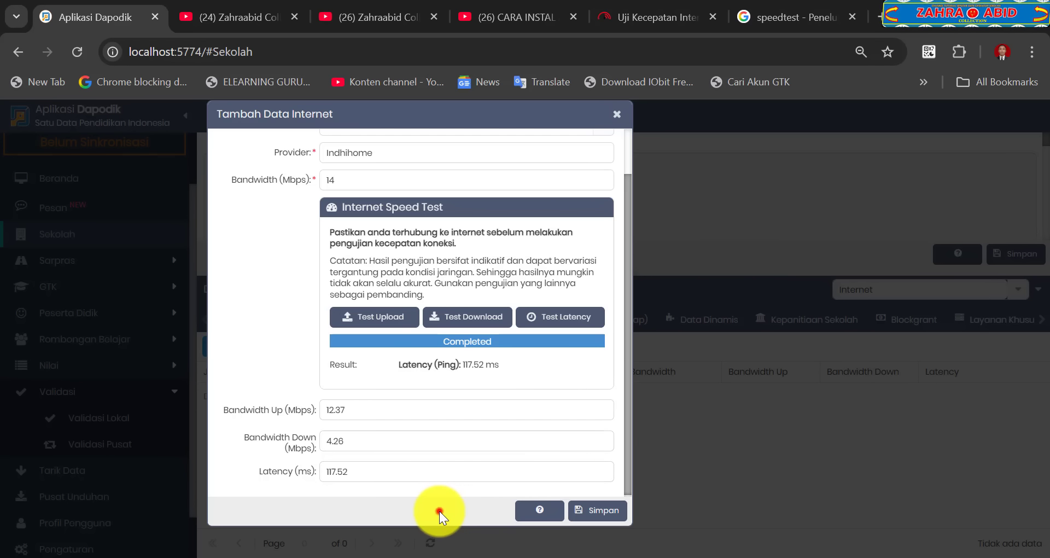
pyautogui.click(605, 510)
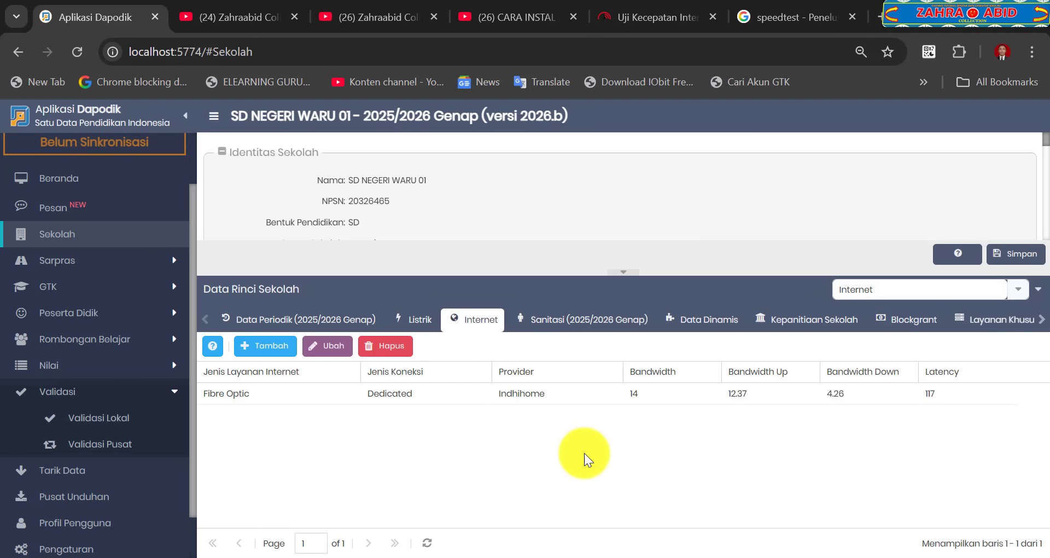
# Add another internet record with service type Seluler, connection type Broadband and provider XL
pyautogui.click(285, 351)
pyautogui.click(705, 165)
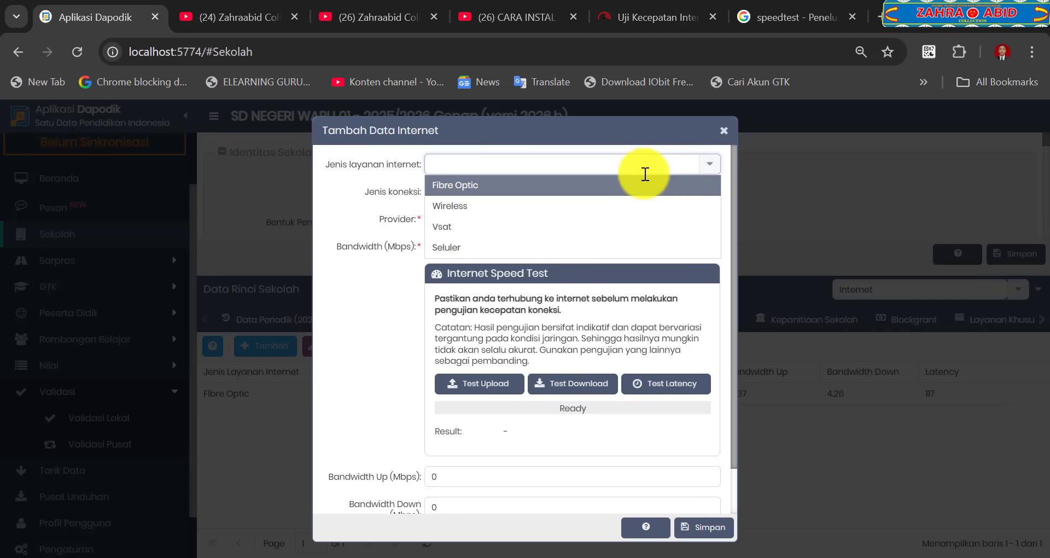
pyautogui.click(498, 244)
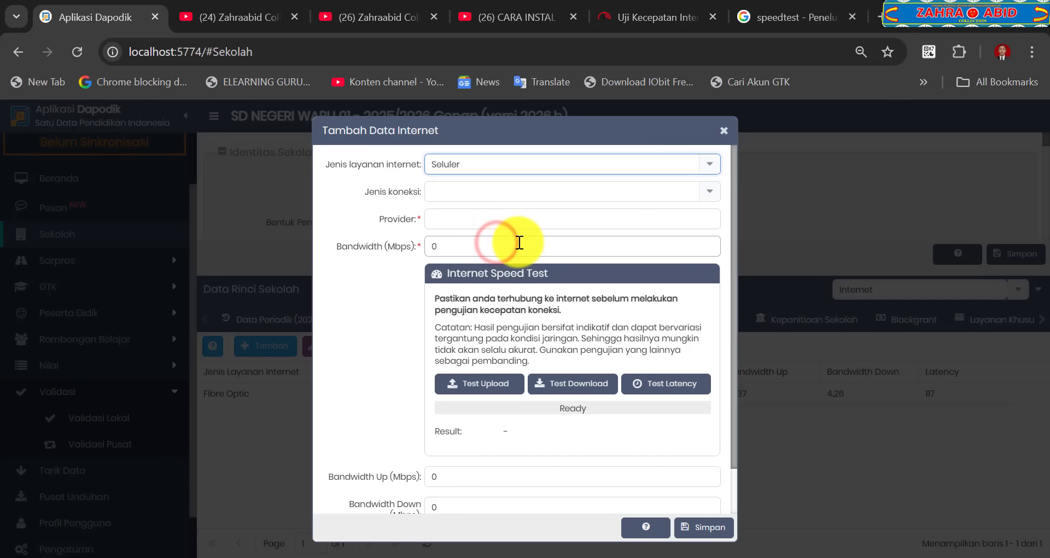
pyautogui.hotkey('ctrl', '+')
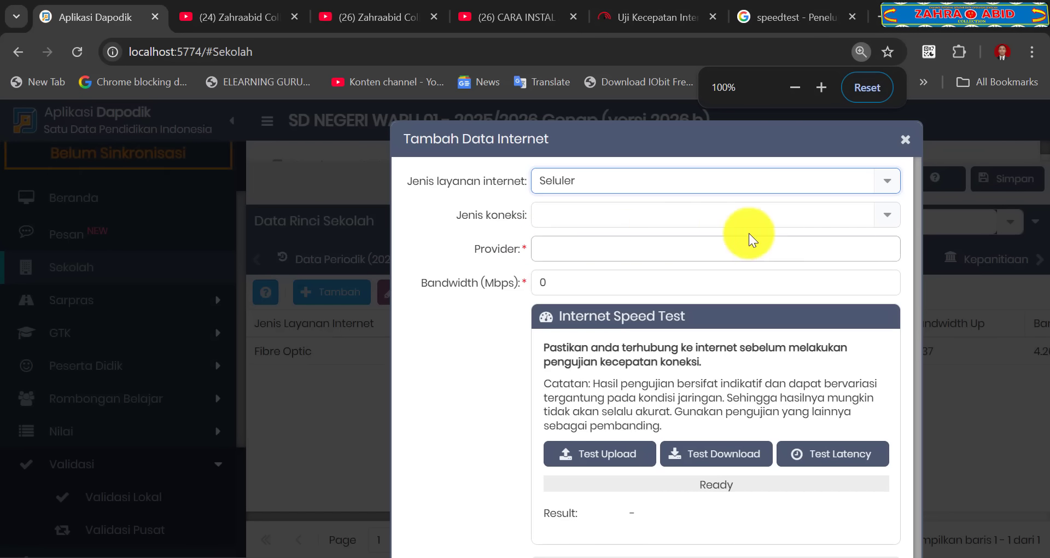
pyautogui.click(885, 218)
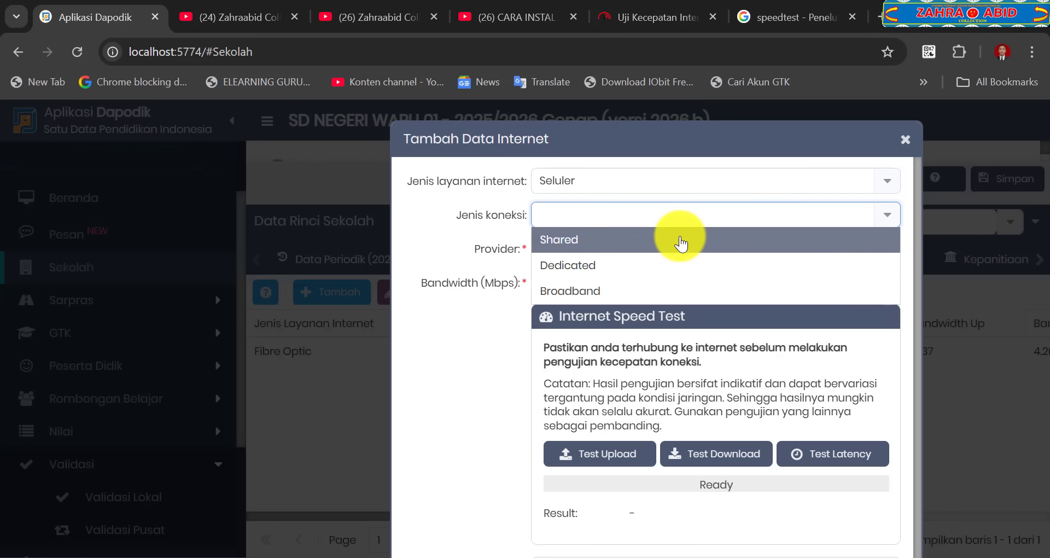
pyautogui.click(600, 293)
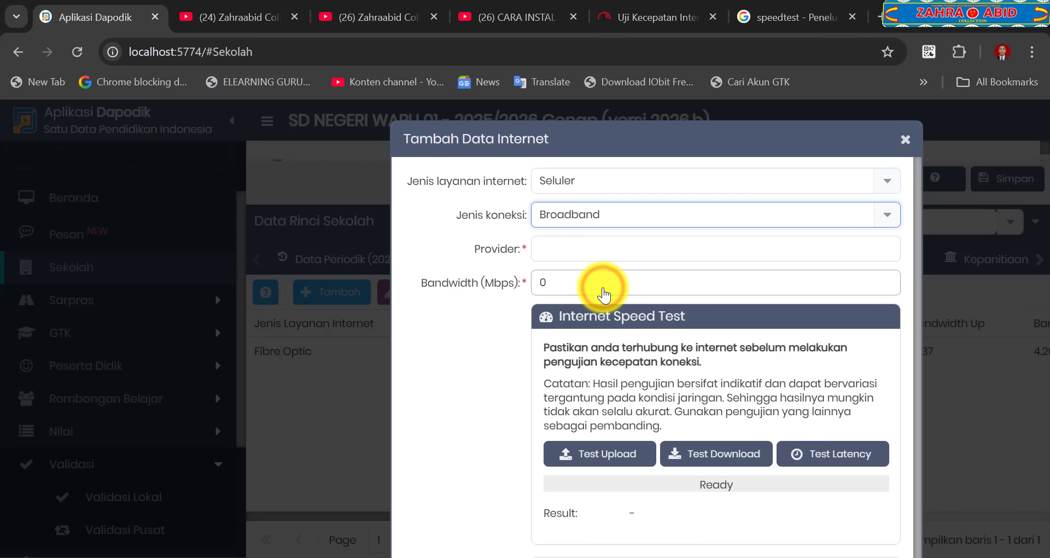
pyautogui.click(602, 252)
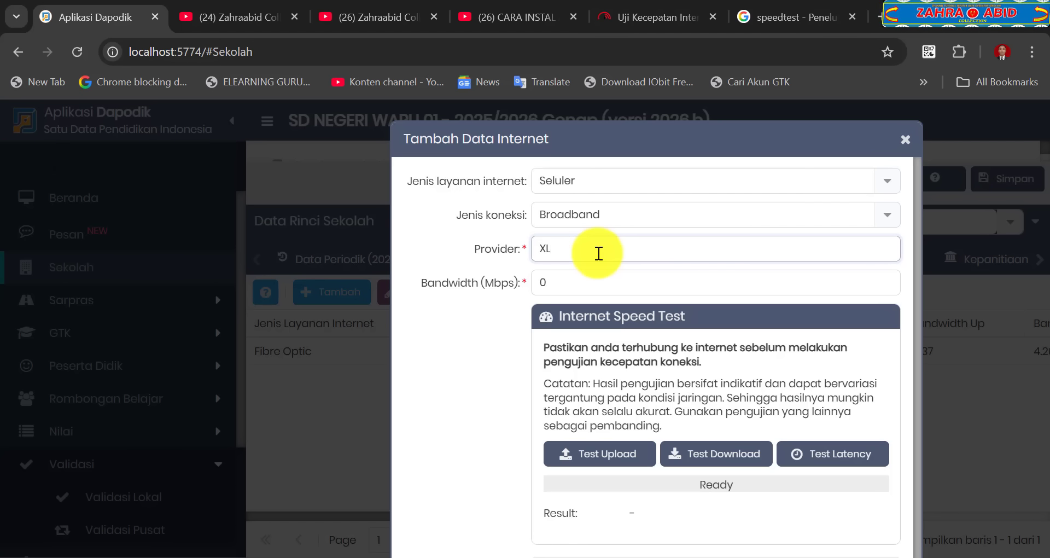
# Check which Wi-Fi network the computer is connected to before filling in the new record's Bandwidth
pyautogui.click(600, 284)
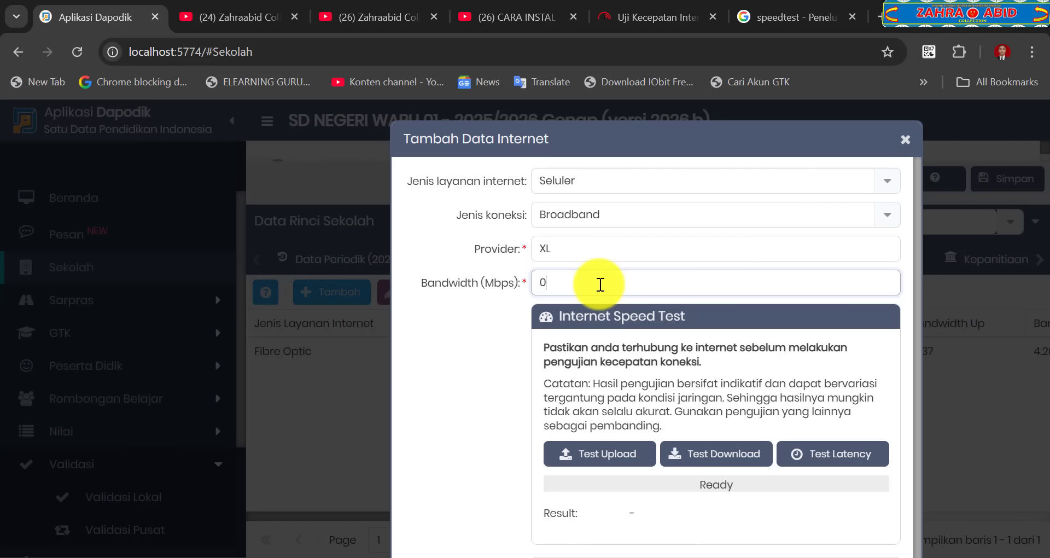
pyautogui.click(910, 557)
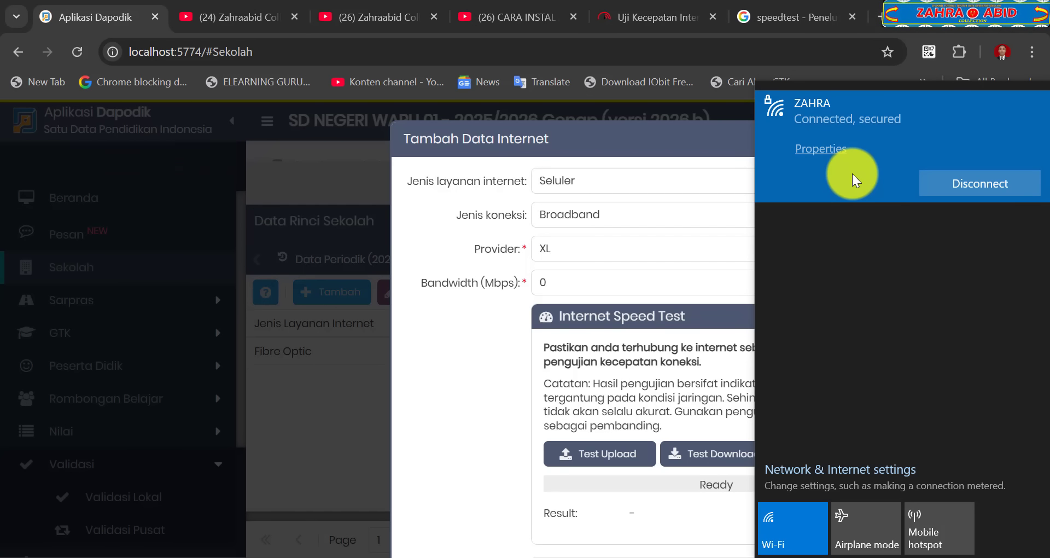
pyautogui.click(654, 285)
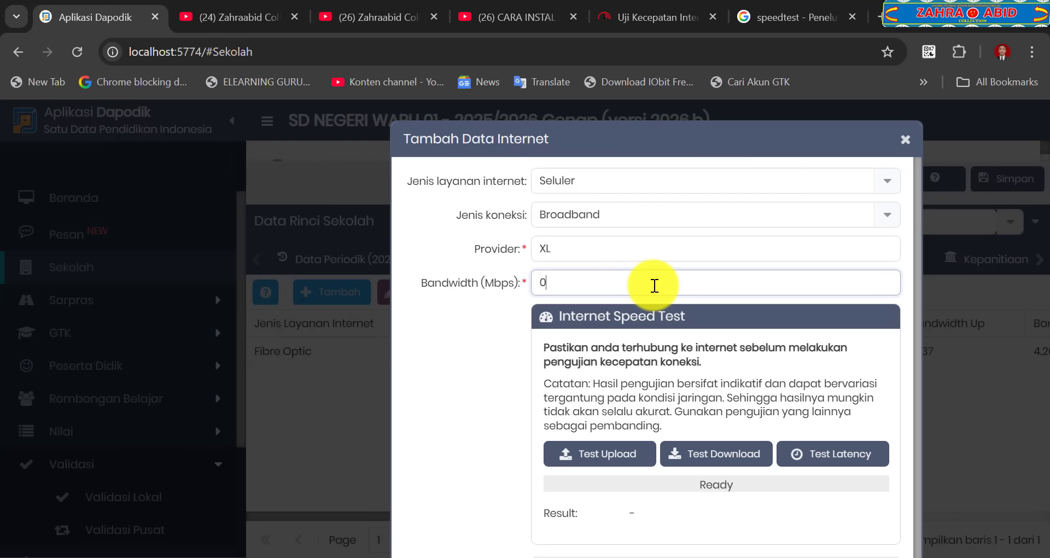
# Switch to the Google speedtest results, reload them to retry Google's own test, and run the Fast.com test from the results
pyautogui.click(803, 21)
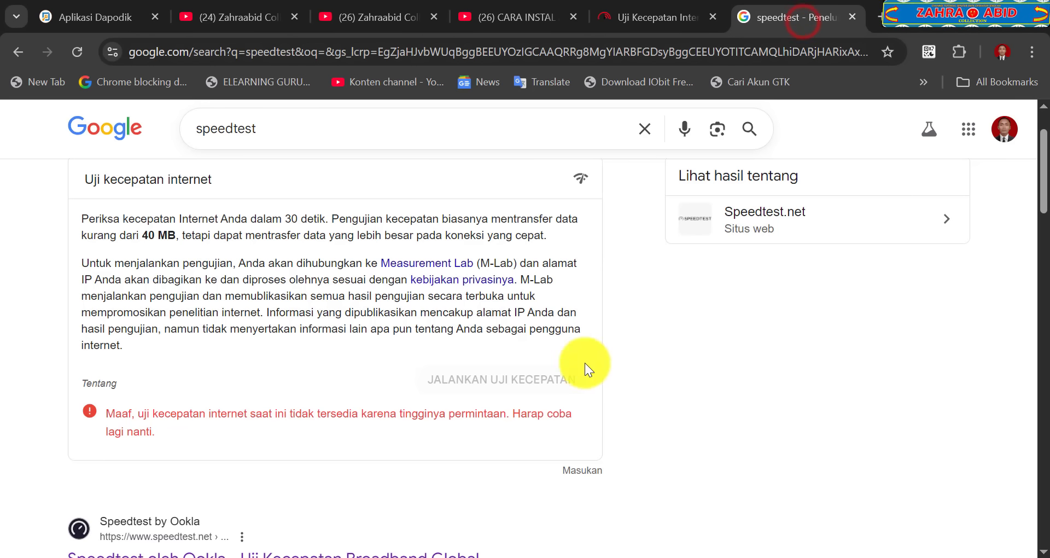
pyautogui.click(76, 52)
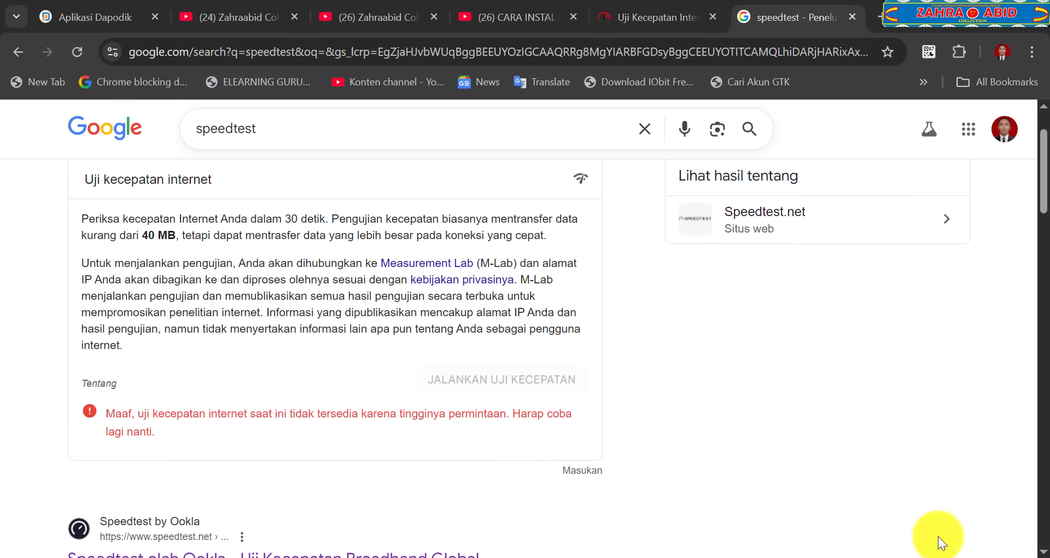
pyautogui.click(930, 556)
pyautogui.click(908, 555)
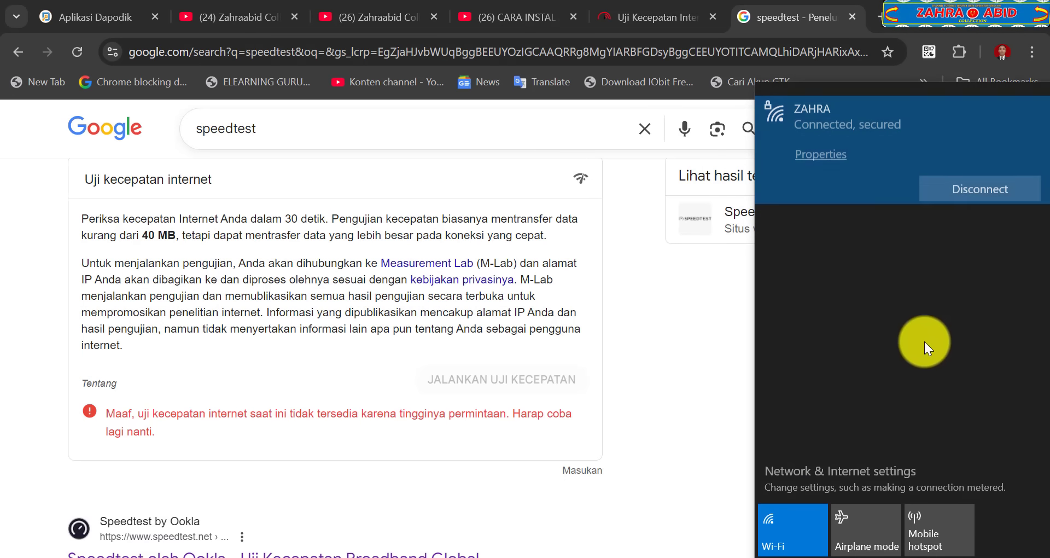
pyautogui.click(675, 352)
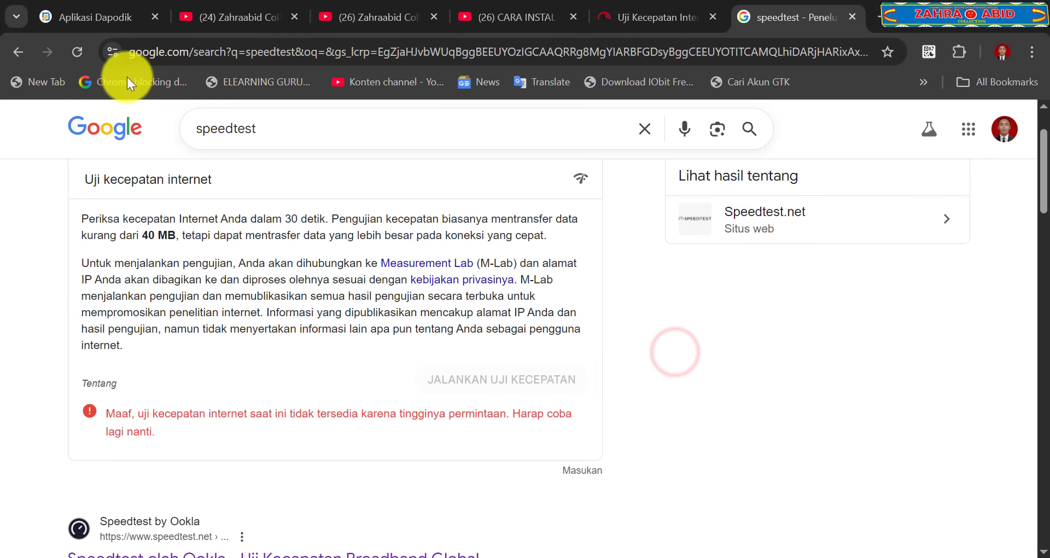
pyautogui.click(72, 58)
pyautogui.scroll(-10, 532, 389)
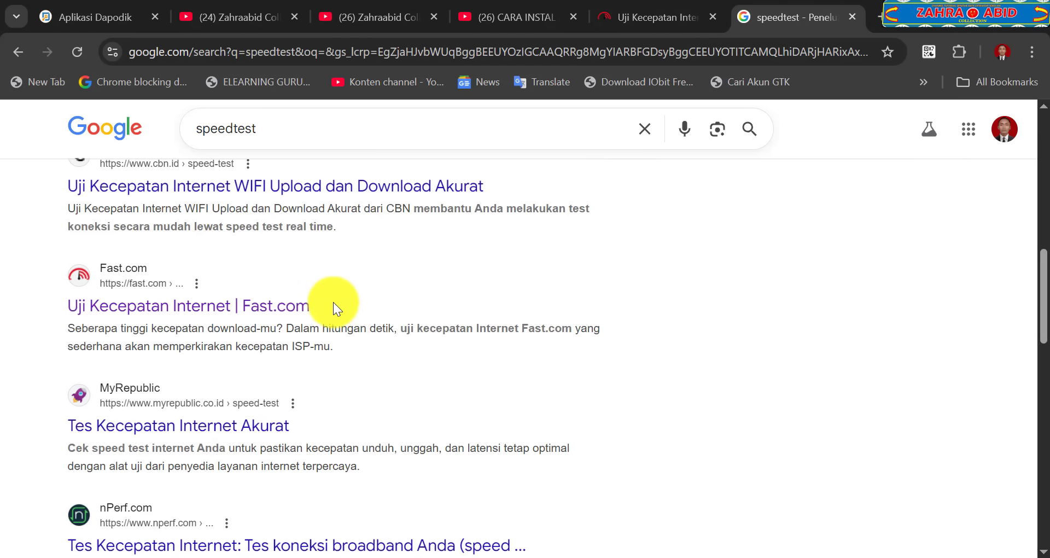
pyautogui.click(228, 309)
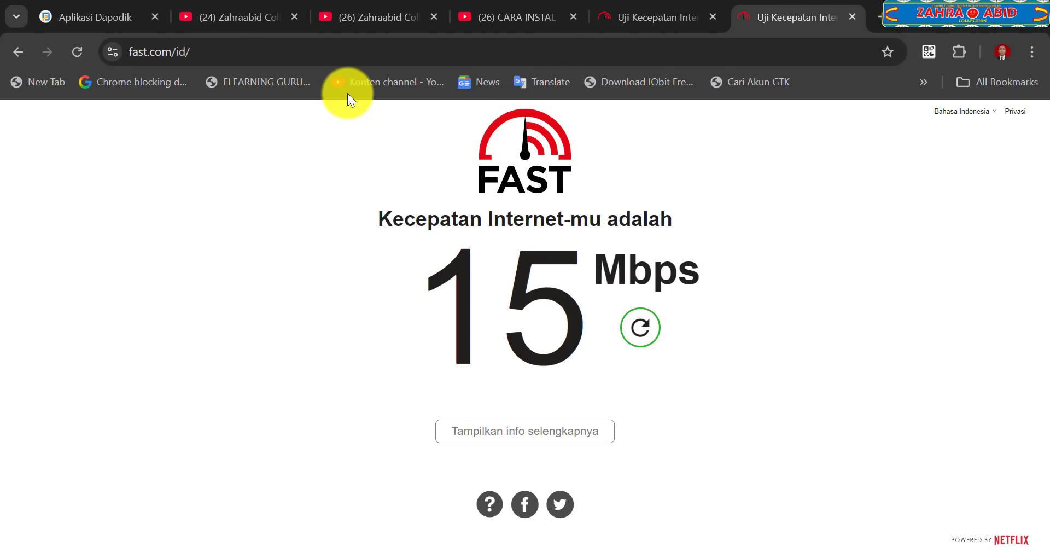
# Return to Dapodik, set the XL record's Bandwidth to 15 Mbps, and run the form's upload test to fill in Bandwidth Up
pyautogui.click(111, 14)
pyautogui.click(610, 284)
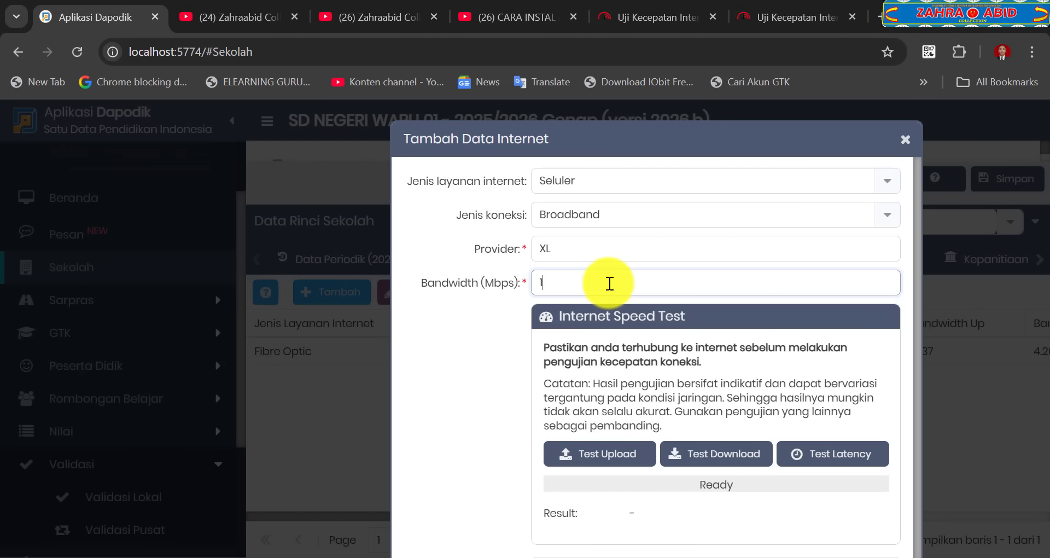
pyautogui.write('15')
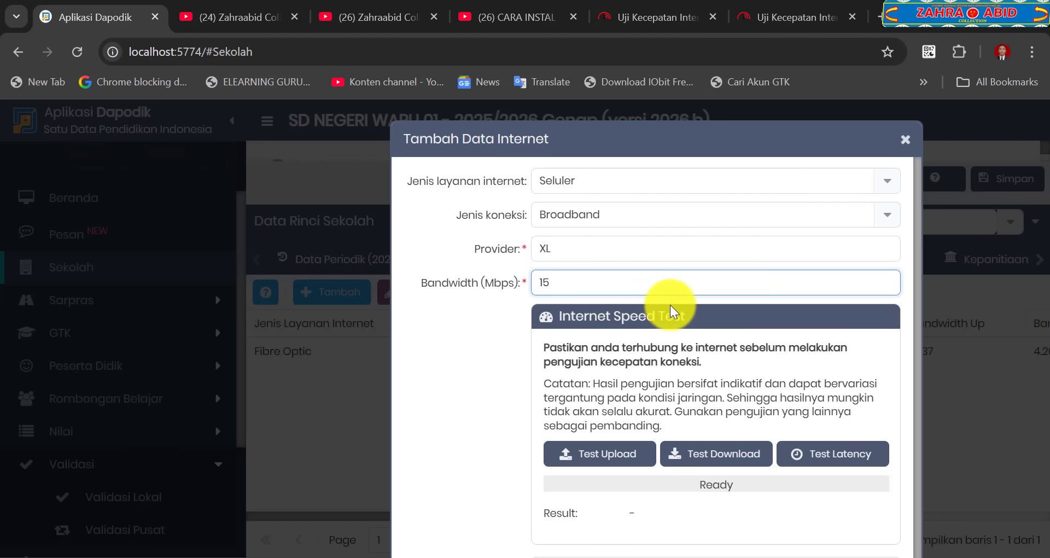
pyautogui.scroll(-1, 698, 307)
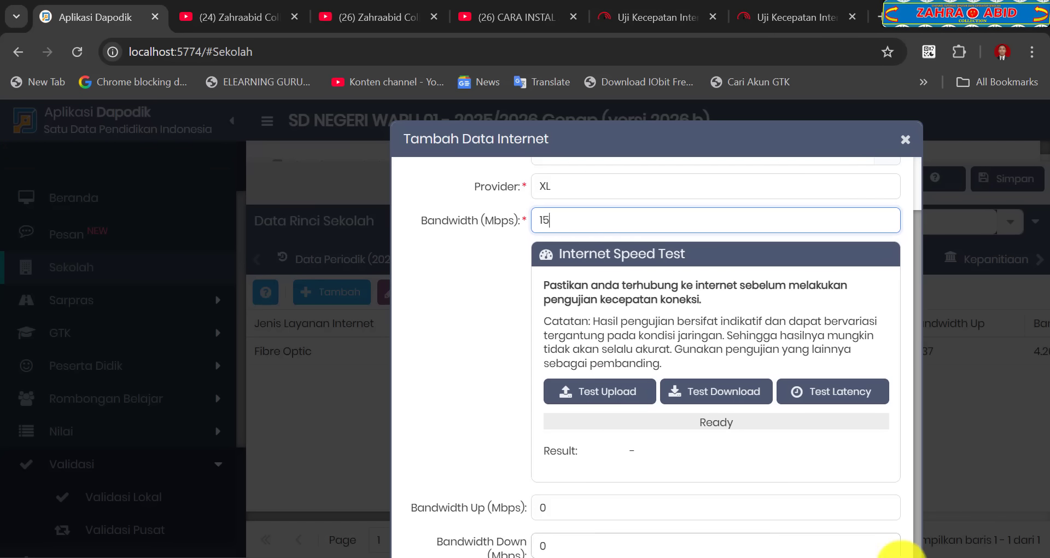
pyautogui.click(644, 408)
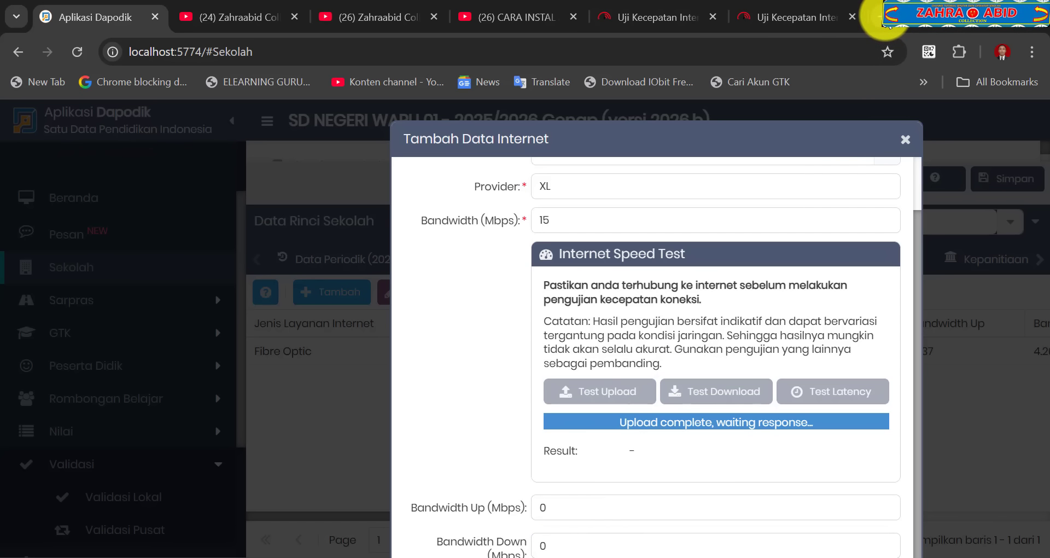
# Go back from Fast.com to the Google speedtest results and try Google's own internet speed test again
pyautogui.click(815, 15)
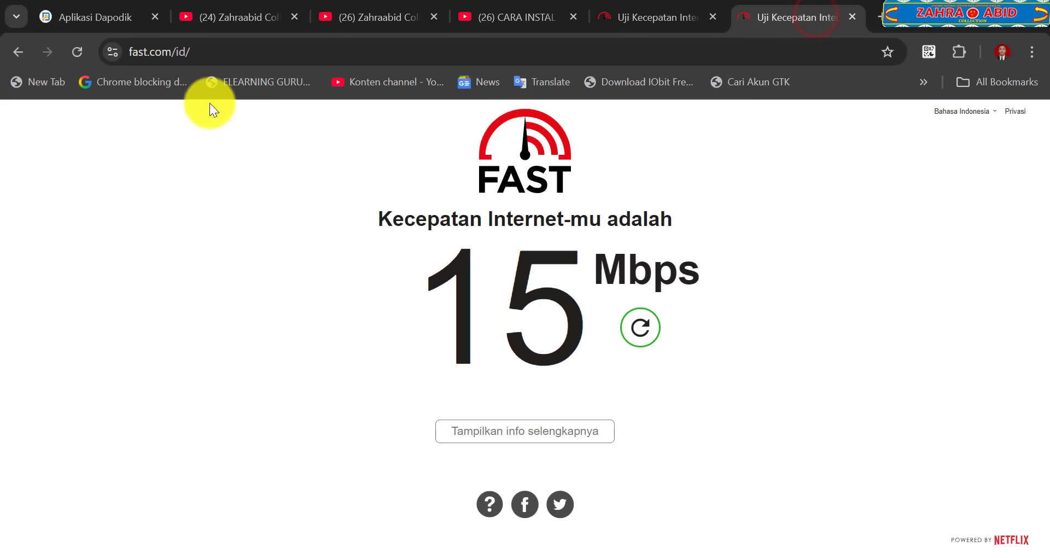
pyautogui.click(18, 52)
pyautogui.scroll(10, 274, 329)
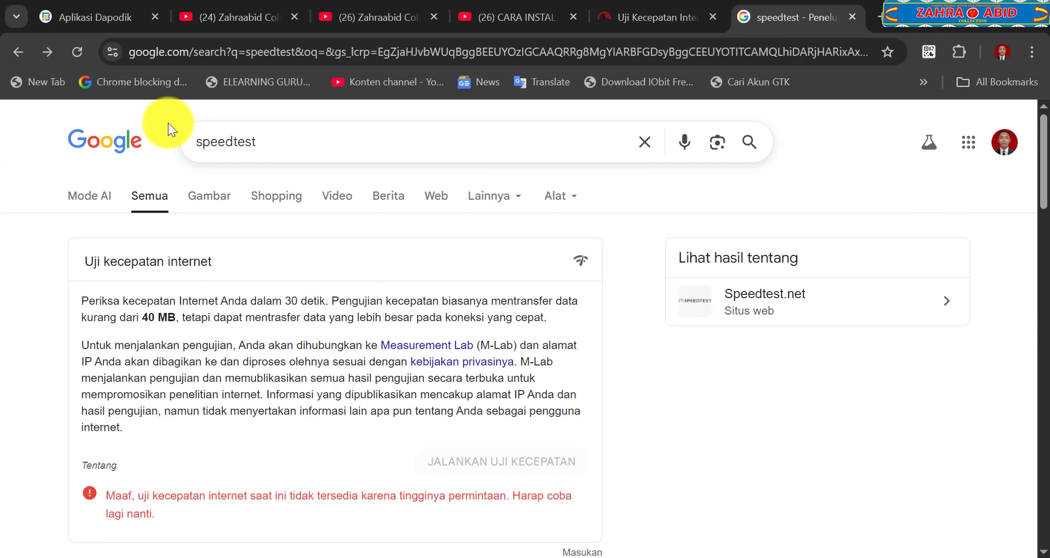
pyautogui.click(77, 48)
pyautogui.click(508, 464)
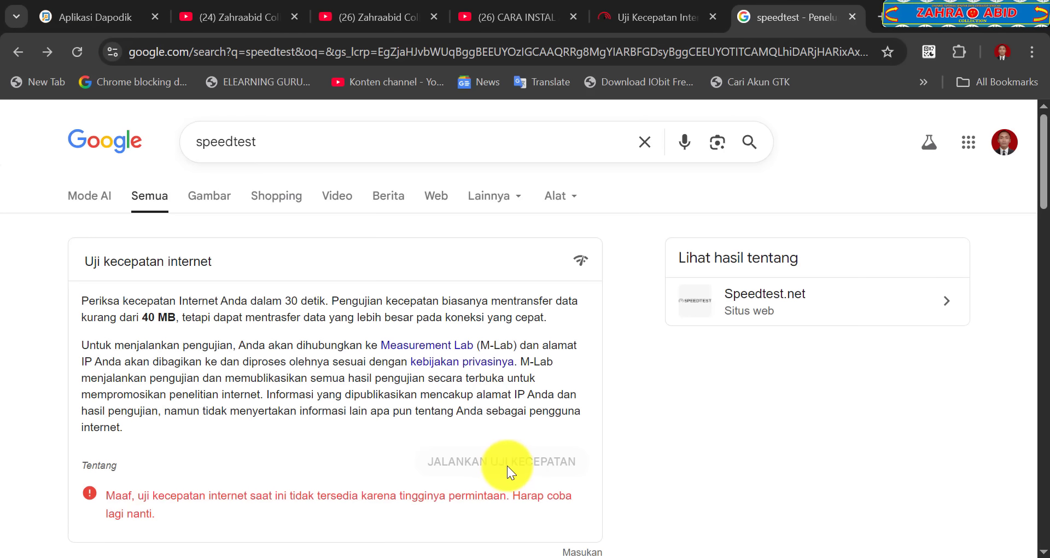
# Open Speedtest by Ookla from the search results and start its speed test
pyautogui.scroll(-3, 499, 439)
pyautogui.scroll(-2, 499, 438)
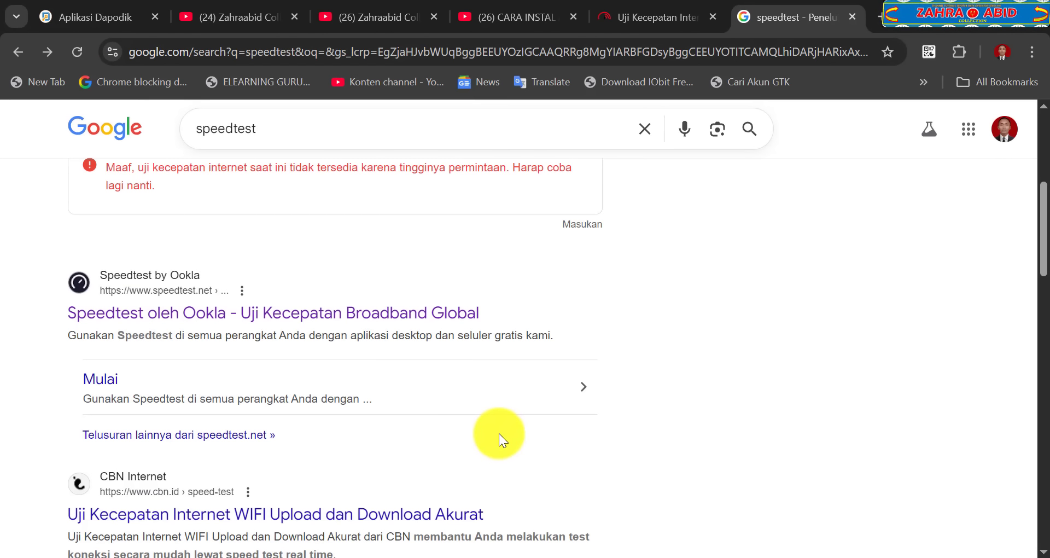
pyautogui.click(396, 310)
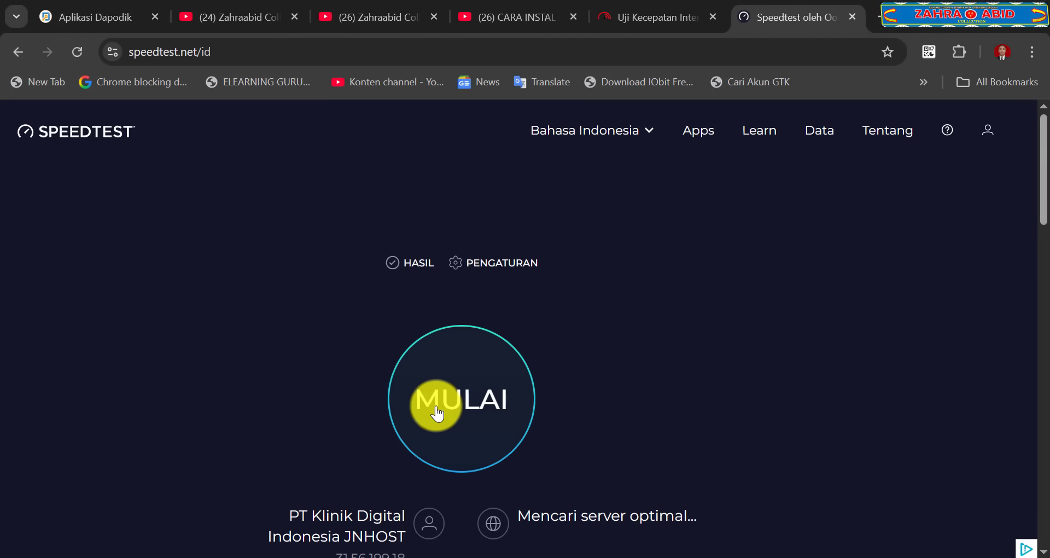
pyautogui.click(437, 413)
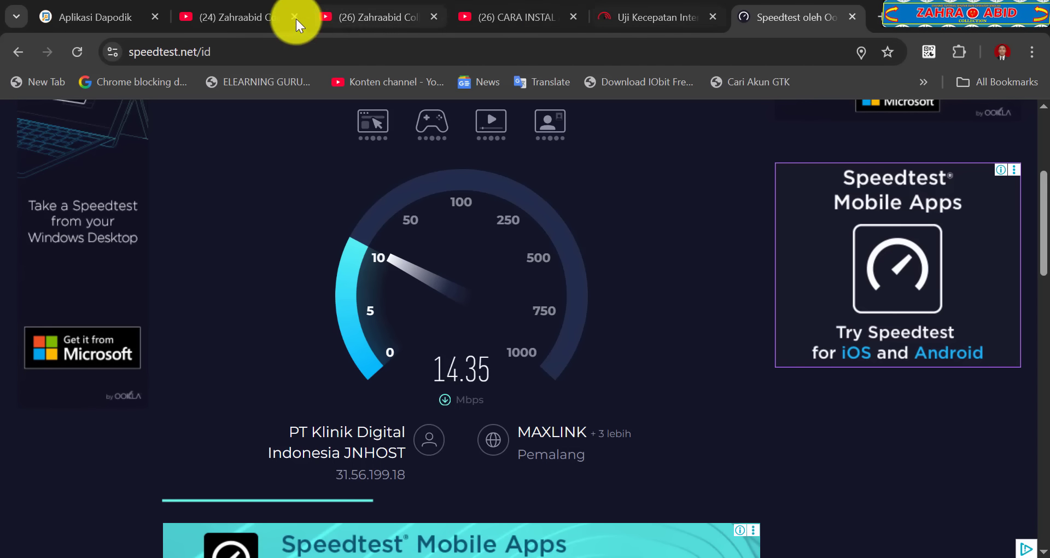
# Return to Dapodik and run the XL record's download test to fill in Bandwidth Down
pyautogui.click(123, 5)
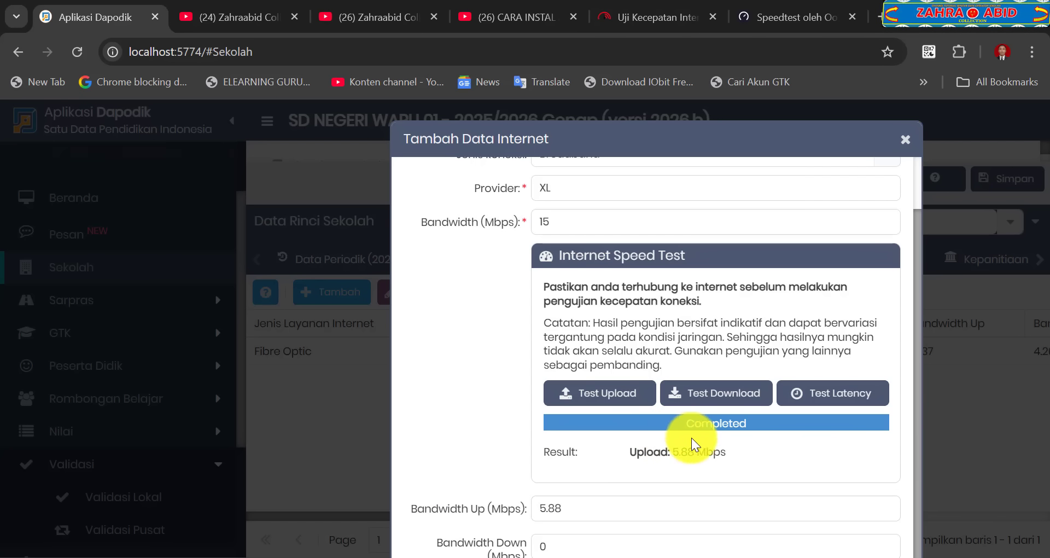
pyautogui.click(700, 394)
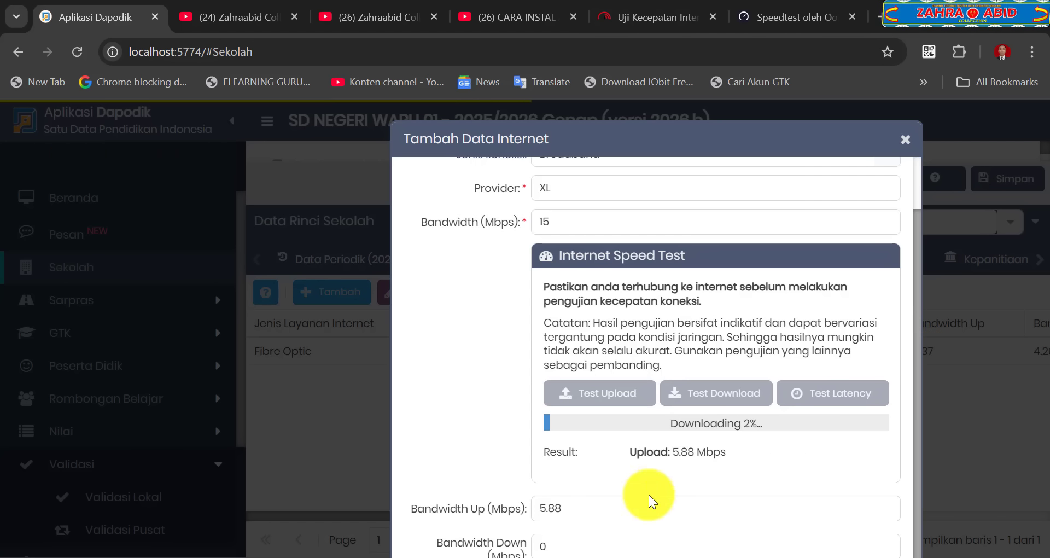
pyautogui.hotkey('ctrl', '-')
pyautogui.hotkey('ctrl', '-')
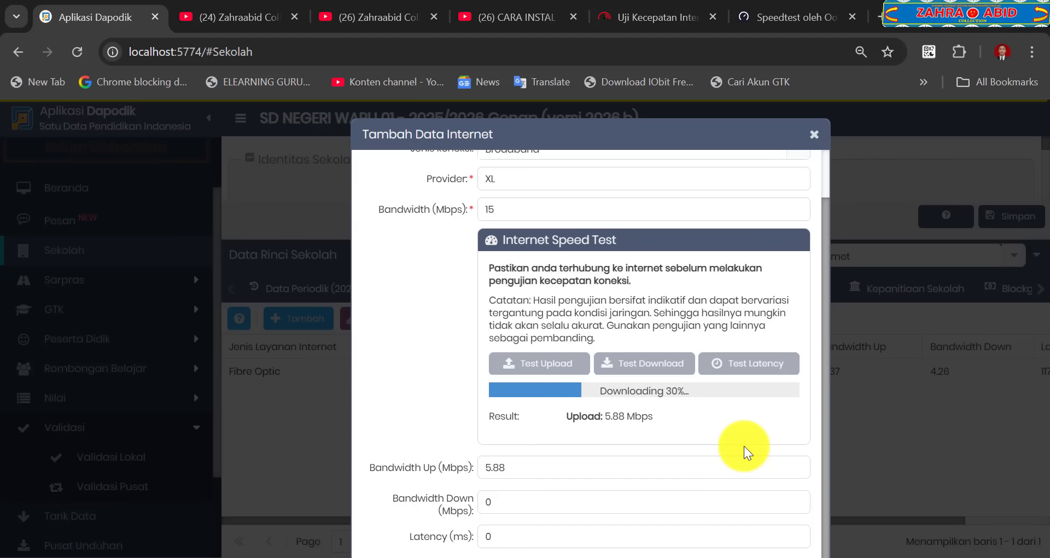
# Switch to the Ookla Speedtest page and examine the measured speeds and ping for comparison
pyautogui.click(799, 16)
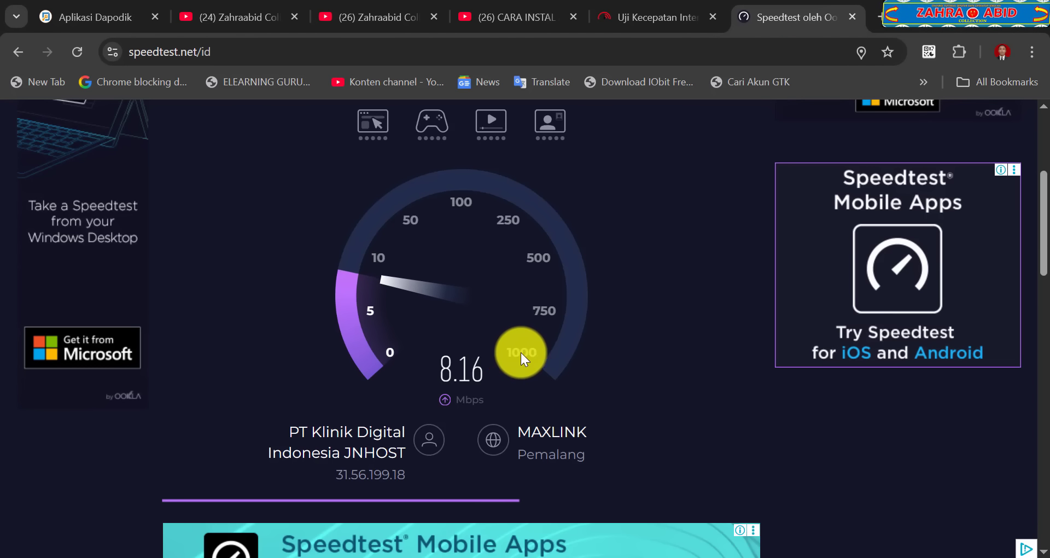
pyautogui.scroll(3, 536, 352)
pyautogui.scroll(-3, 547, 353)
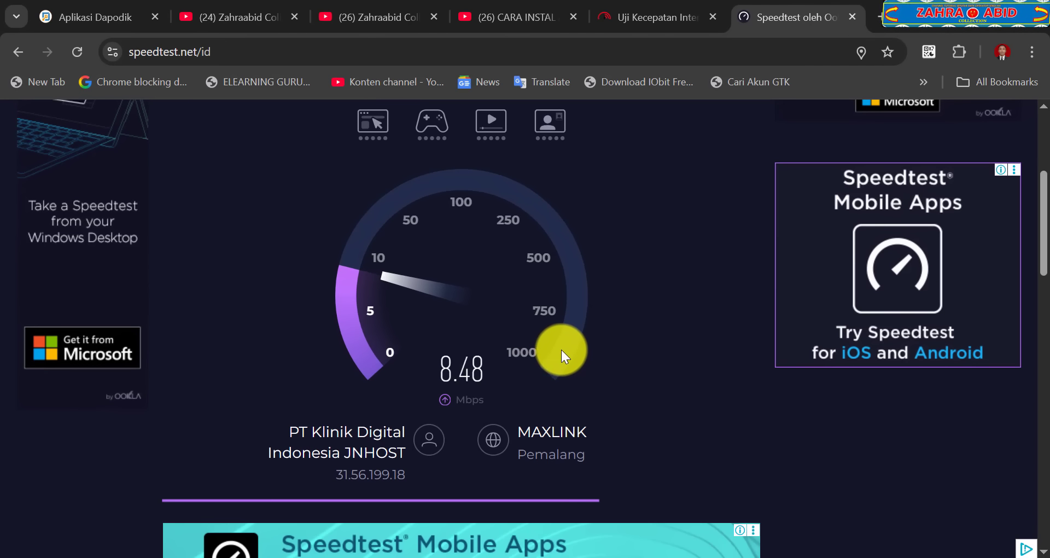
pyautogui.scroll(-3, 561, 349)
pyautogui.scroll(3, 562, 348)
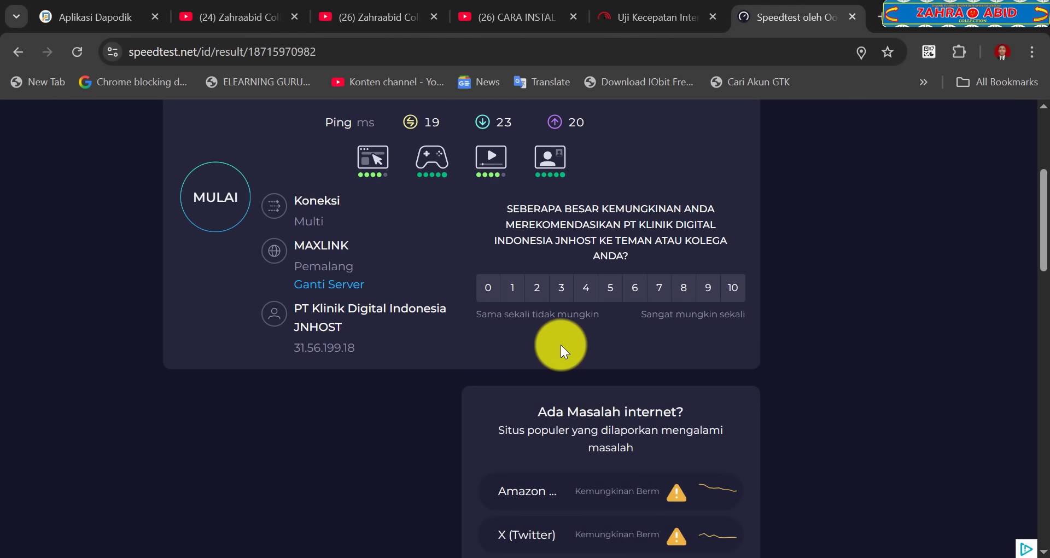
# Compare the Ookla Speedtest download, upload and ping results with the running Dapodik download test
pyautogui.scroll(3, 638, 391)
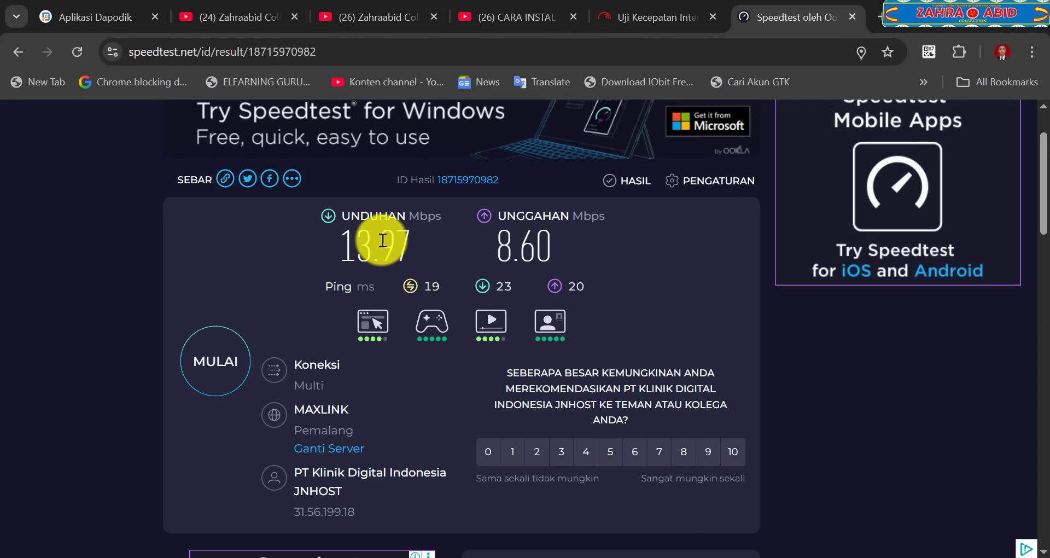
pyautogui.click(118, 10)
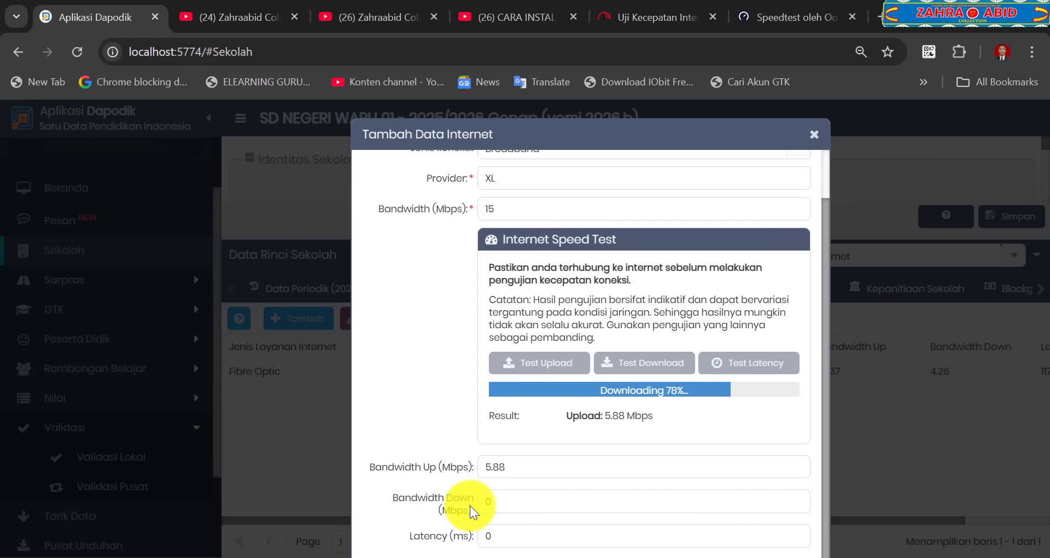
pyautogui.click(805, 11)
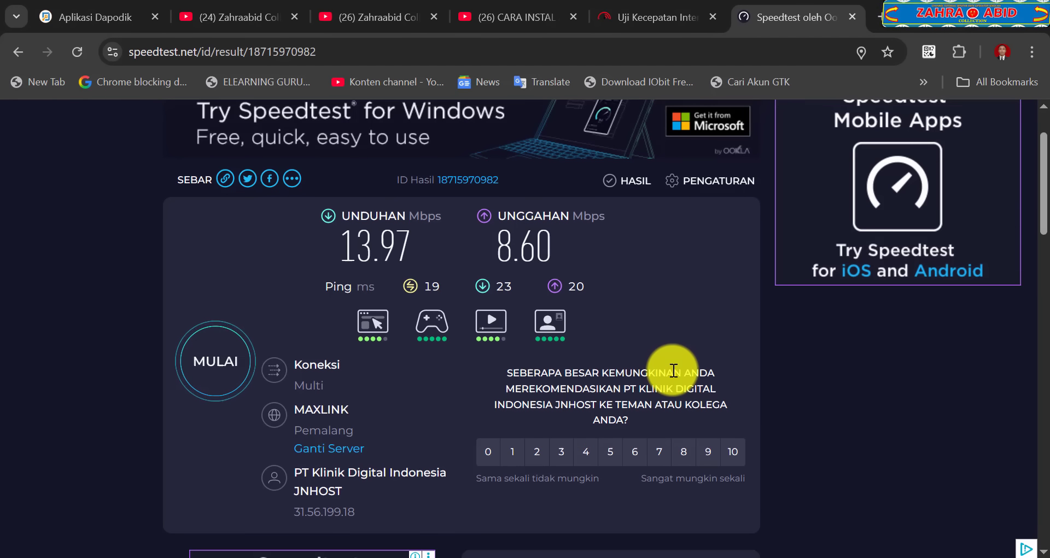
pyautogui.scroll(-3, 672, 369)
pyautogui.scroll(3, 673, 376)
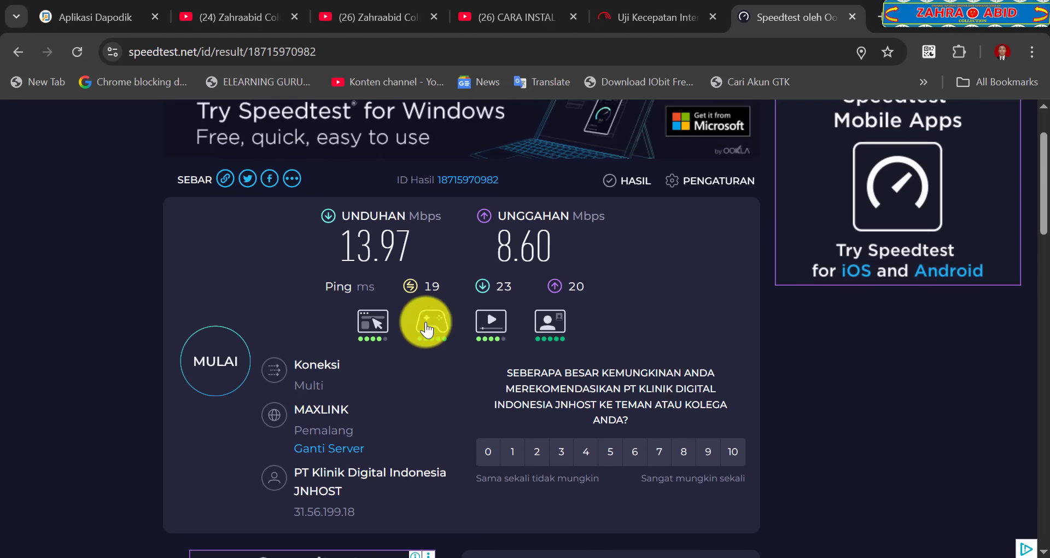
# Return to Dapodik and run the XL record's latency test to fill in Latency
pyautogui.click(139, 17)
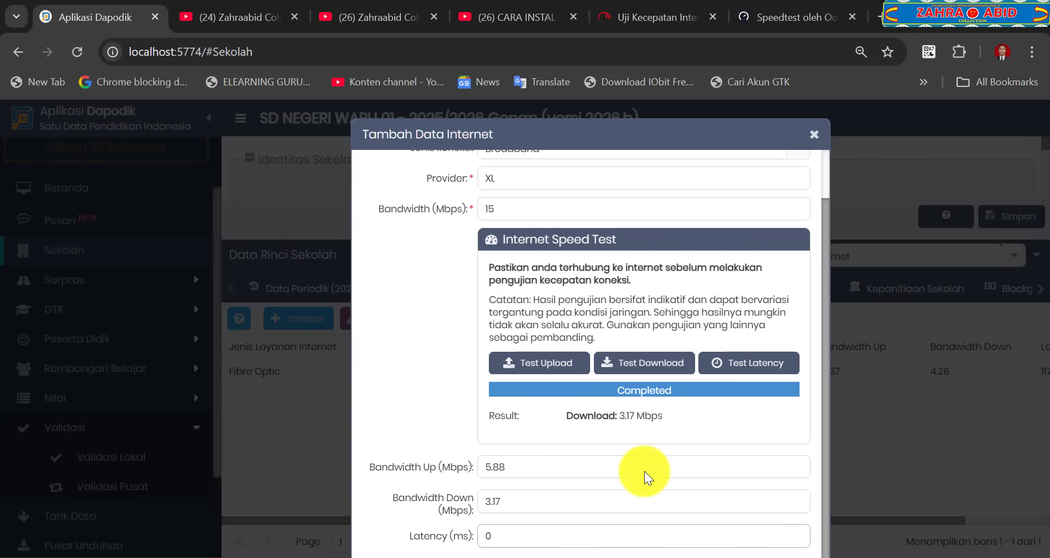
pyautogui.click(729, 361)
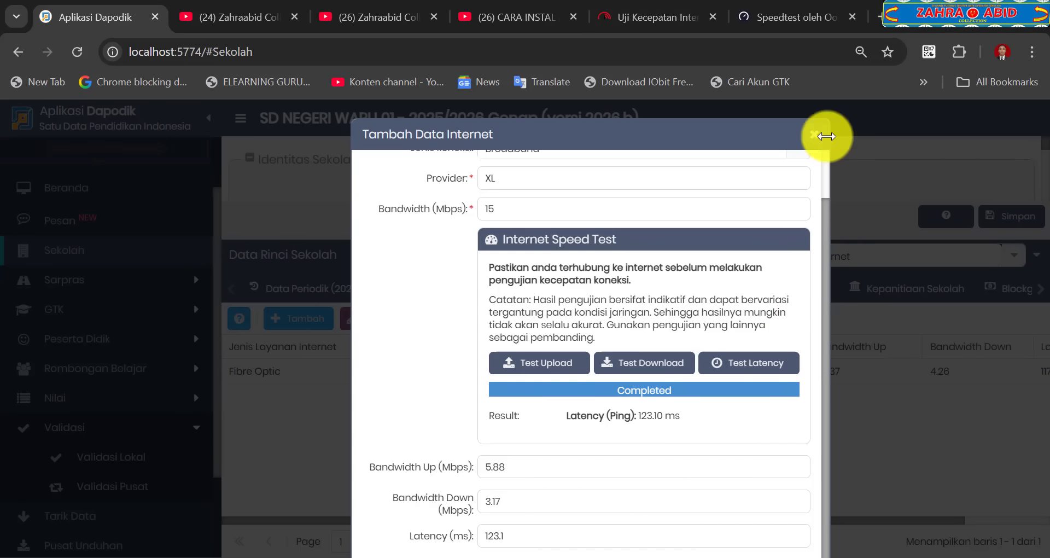
# Go back from Ookla Speedtest to the Google speedtest results, reload the page and try Google's own speed test again
pyautogui.click(804, 16)
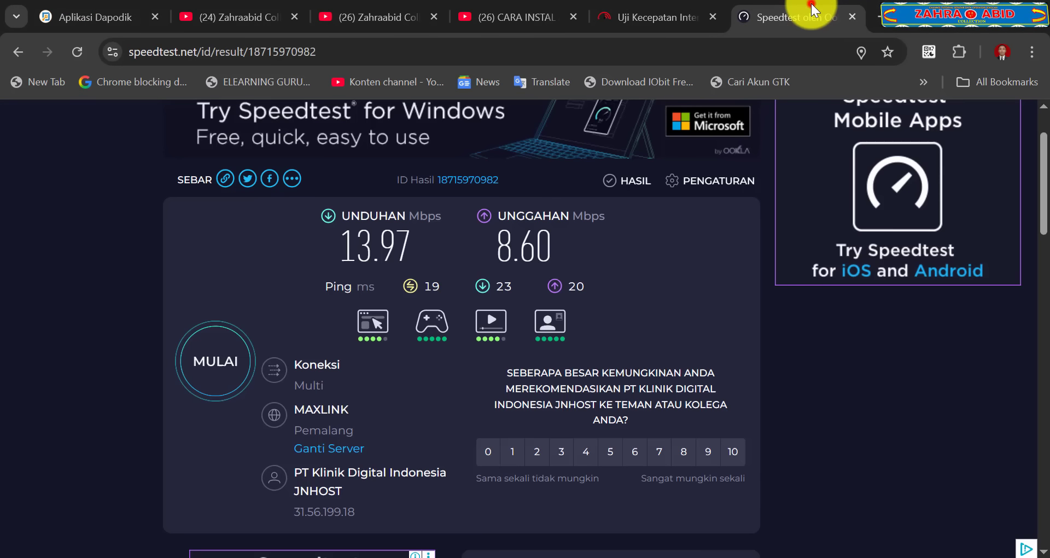
pyautogui.click(18, 52)
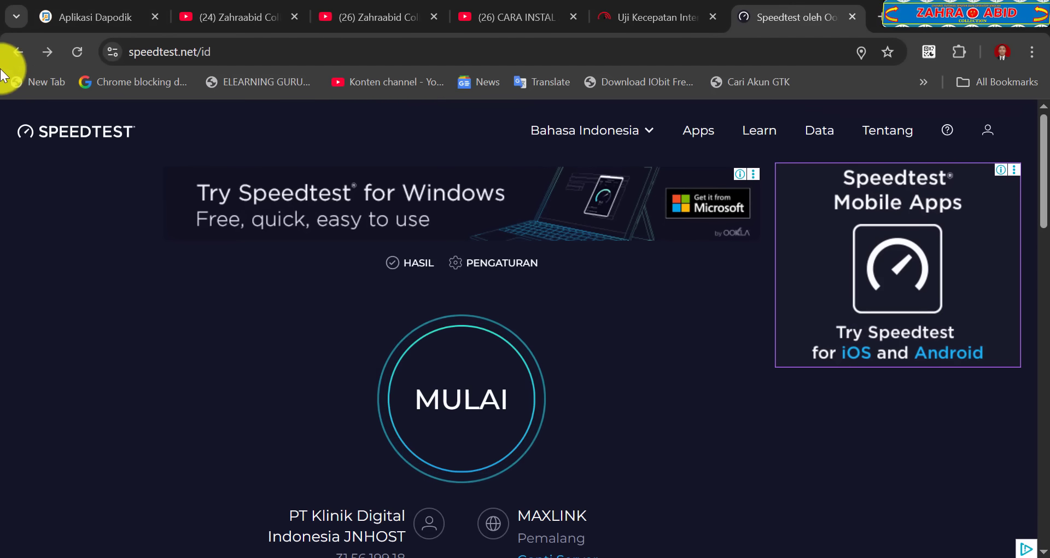
pyautogui.click(11, 53)
pyautogui.scroll(6, 247, 383)
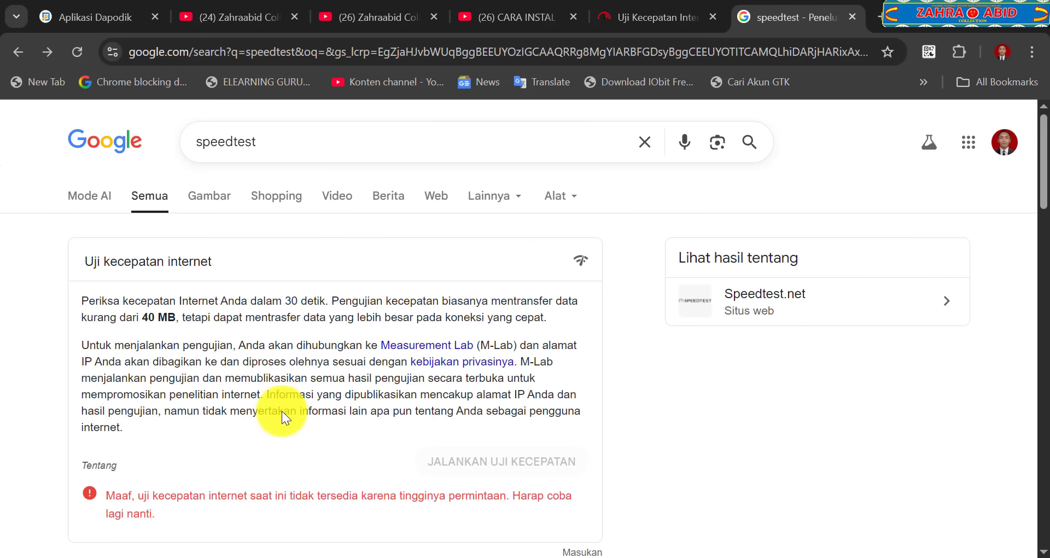
pyautogui.click(82, 50)
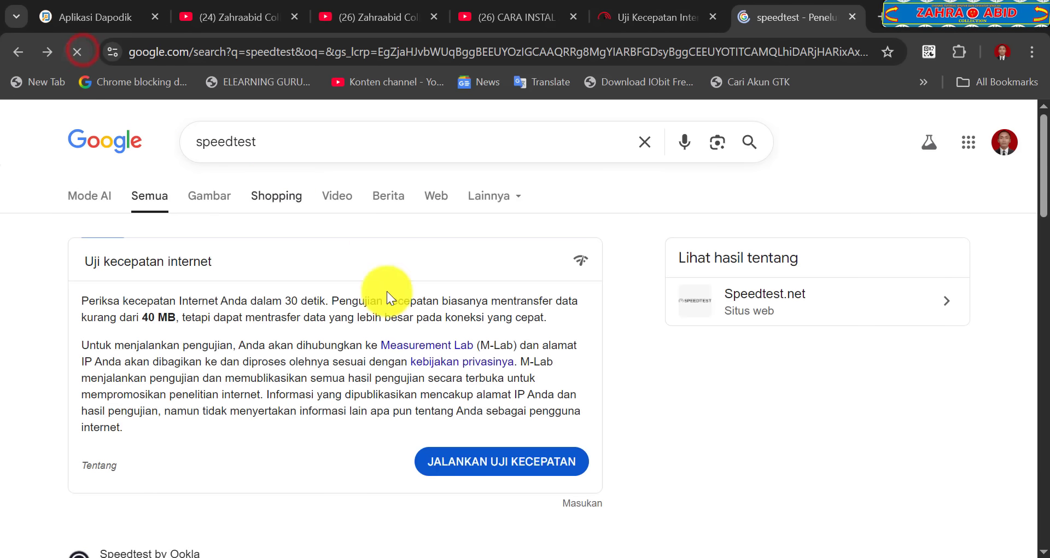
pyautogui.click(485, 464)
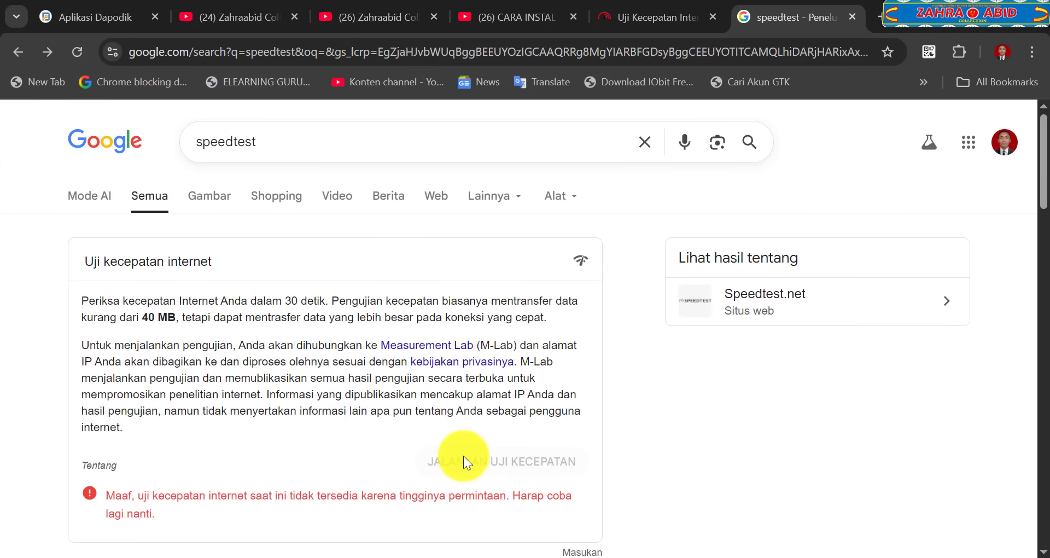
# Look through the search results for alternative internet speed test sites
pyautogui.scroll(-5, 469, 454)
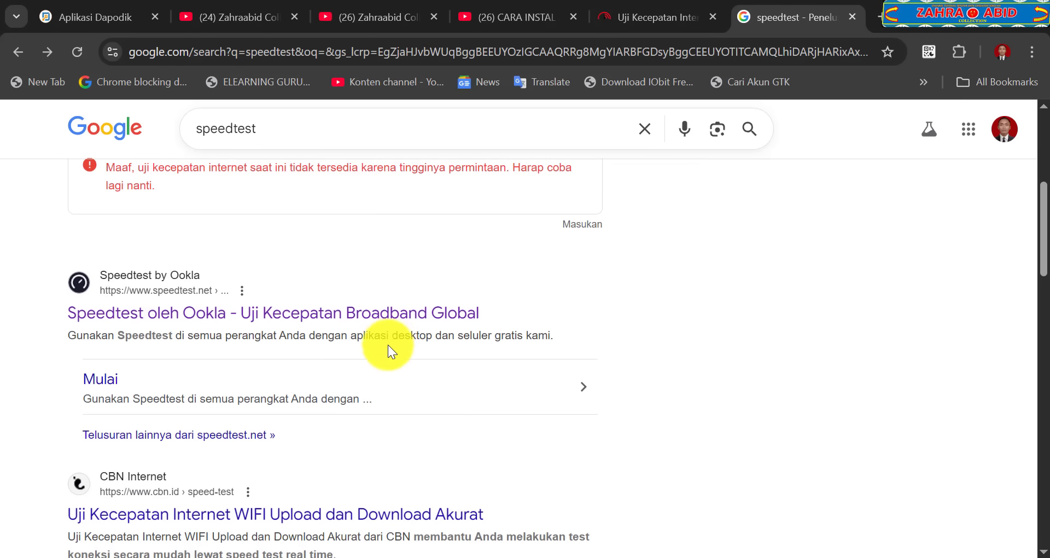
pyautogui.scroll(-6, 389, 353)
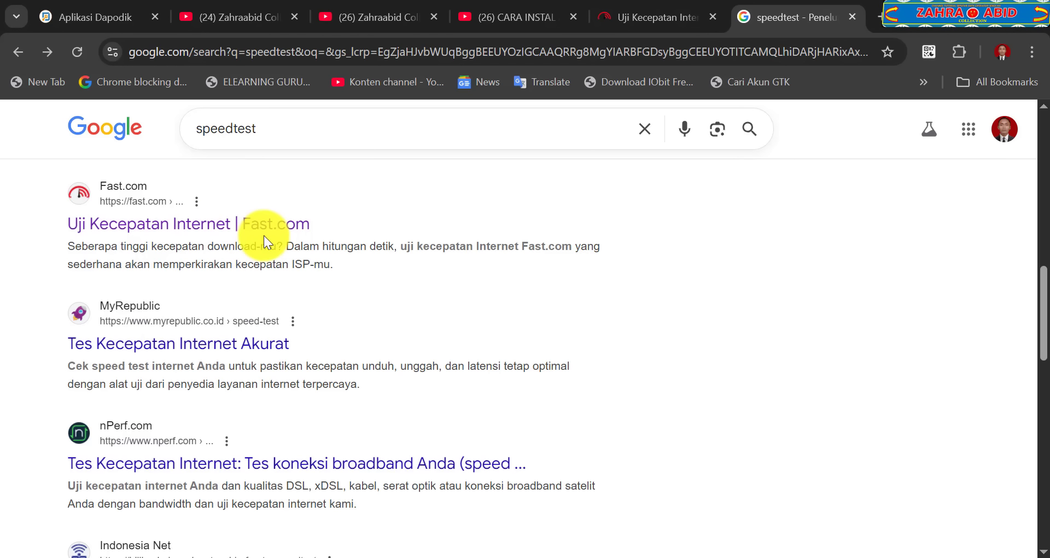
pyautogui.scroll(-3, 388, 364)
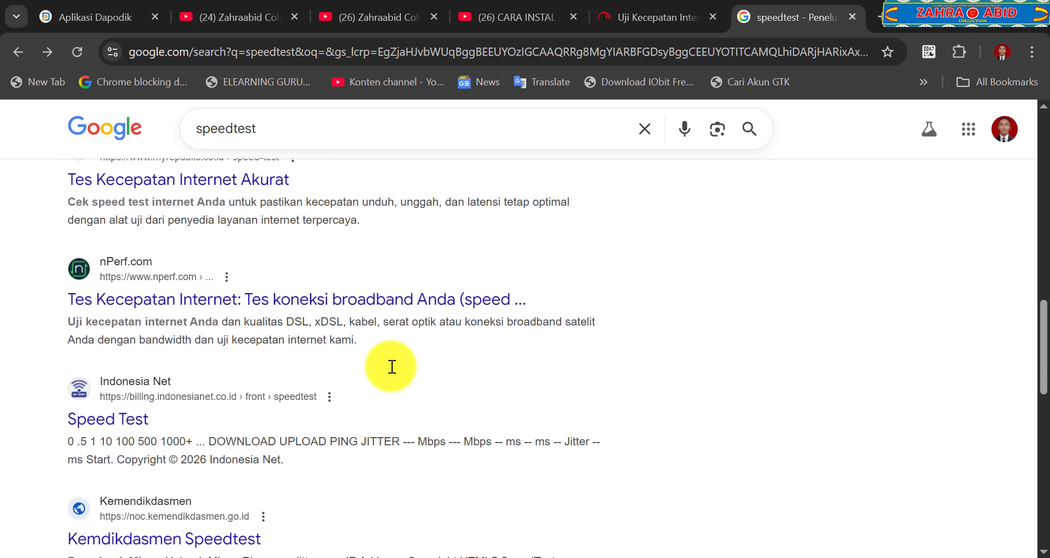
pyautogui.scroll(1, 344, 149)
# Return to Dapodik, review the XL cellular broadband entry and save it as a new internet record
pyautogui.click(117, 14)
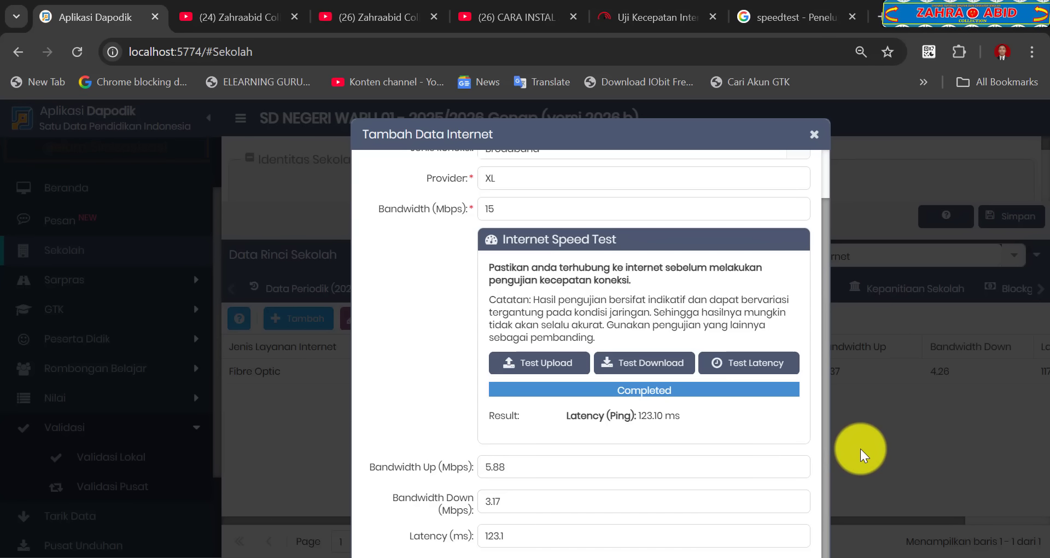
pyautogui.hotkey('ctrl', '-')
pyautogui.scroll(2, 628, 277)
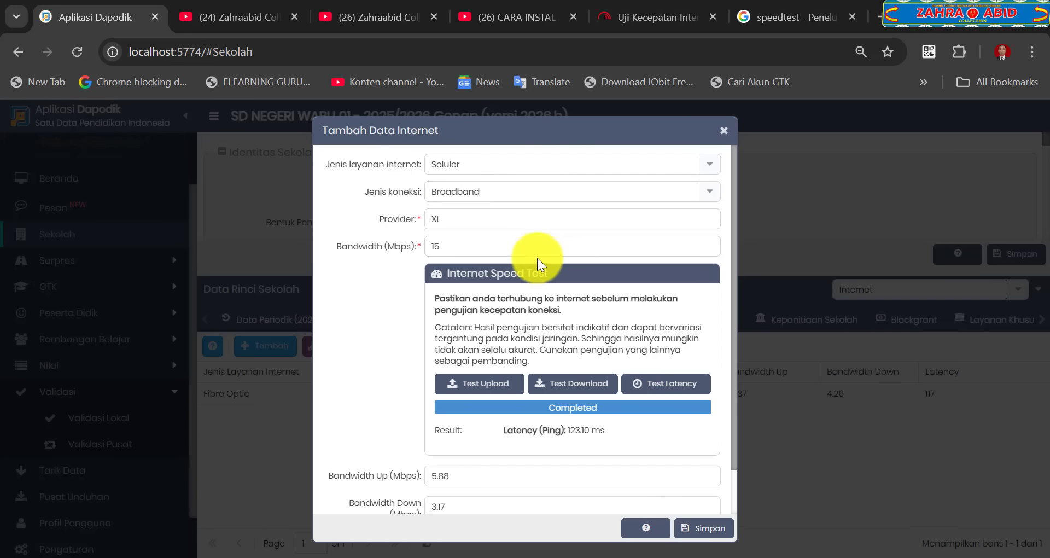
pyautogui.click(471, 218)
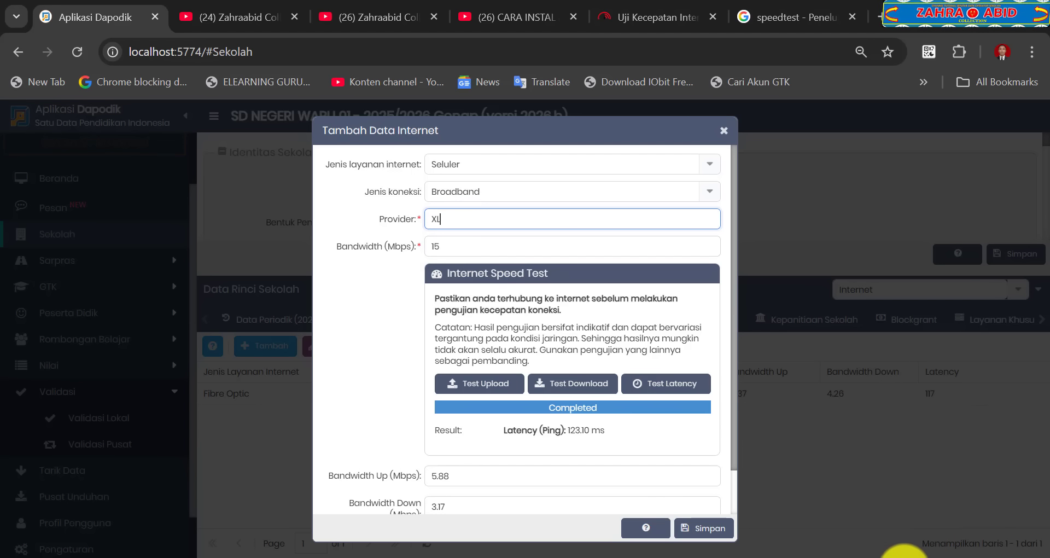
pyautogui.scroll(-1, 554, 449)
pyautogui.click(700, 529)
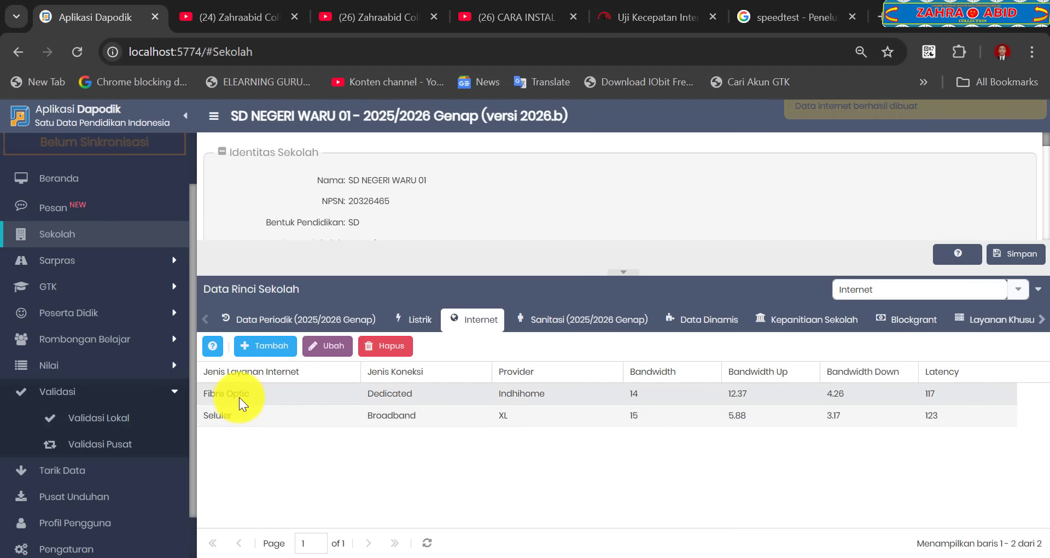
# Set the browser zoom for the Dapodik page to 100%
pyautogui.click(1033, 51)
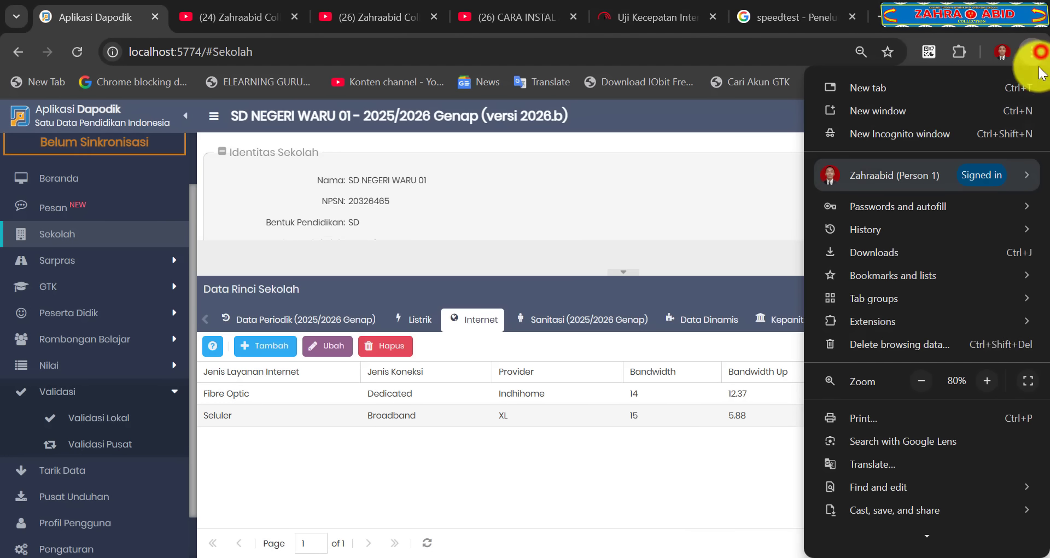
pyautogui.click(991, 381)
pyautogui.click(993, 377)
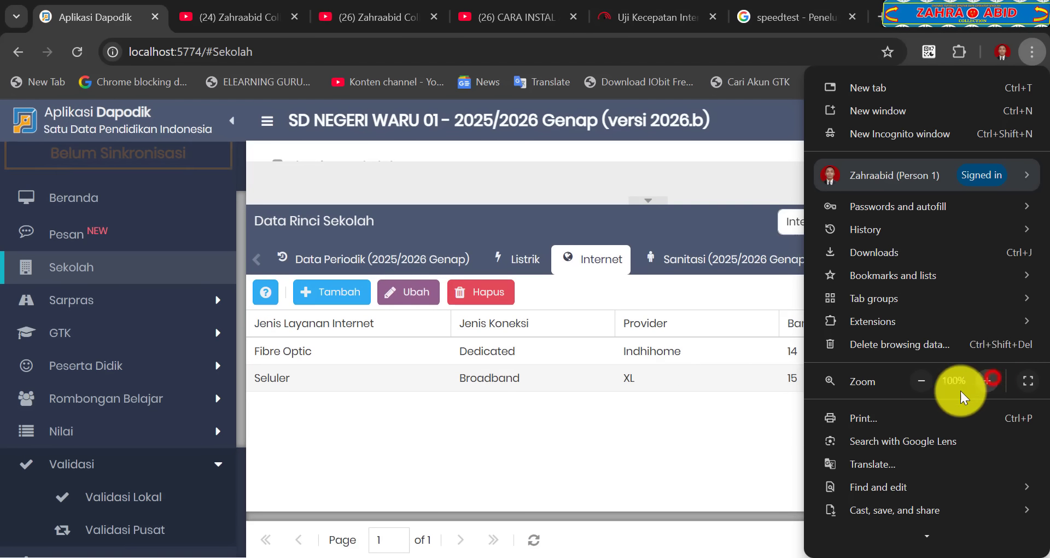
pyautogui.click(633, 457)
# Check the Fibre Optic and Seluler records in the school's internet data list
pyautogui.click(382, 353)
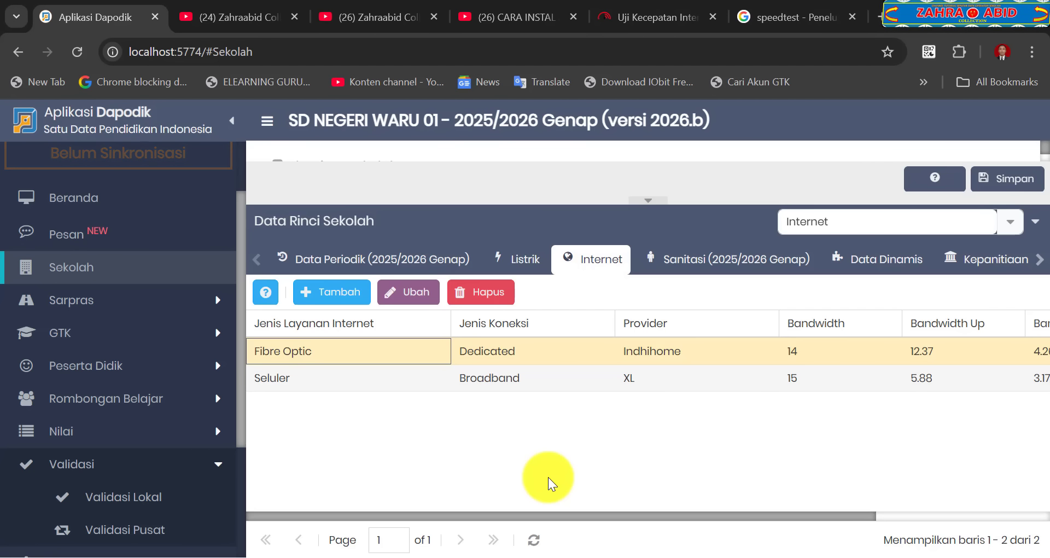
pyautogui.click(373, 382)
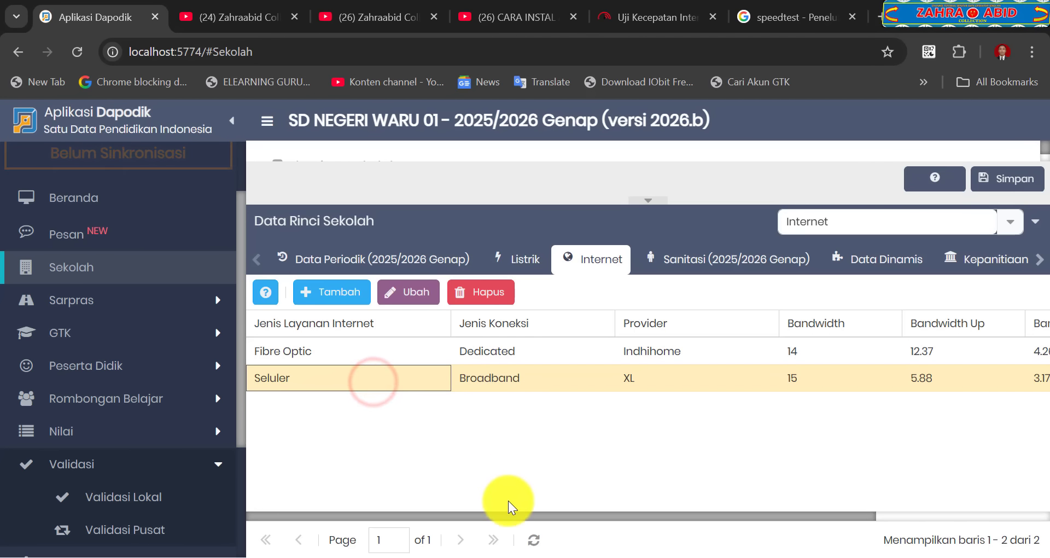
pyautogui.click(514, 514)
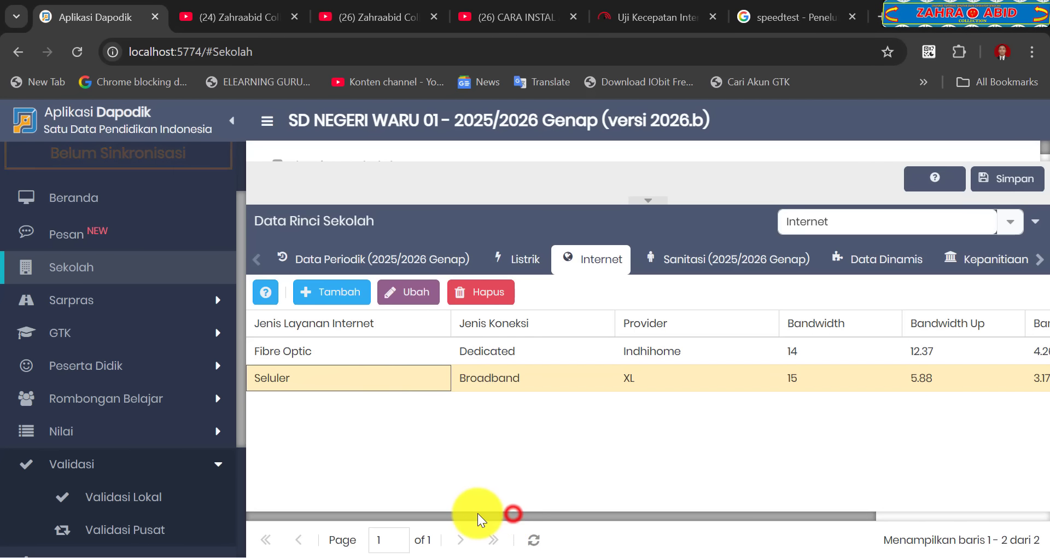
pyautogui.click(395, 342)
pyautogui.click(385, 373)
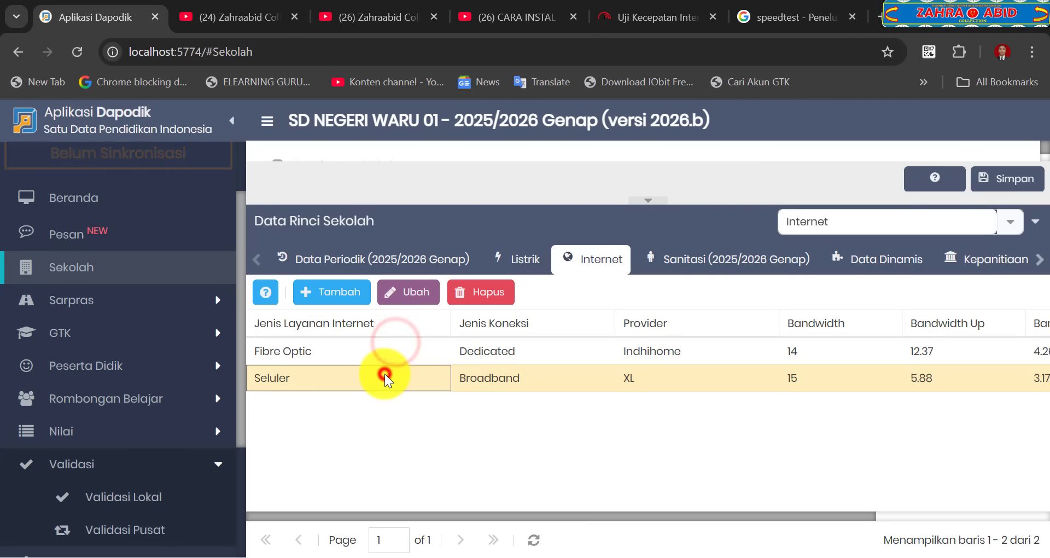
pyautogui.moveTo(600, 513); pyautogui.dragTo(412, 422)
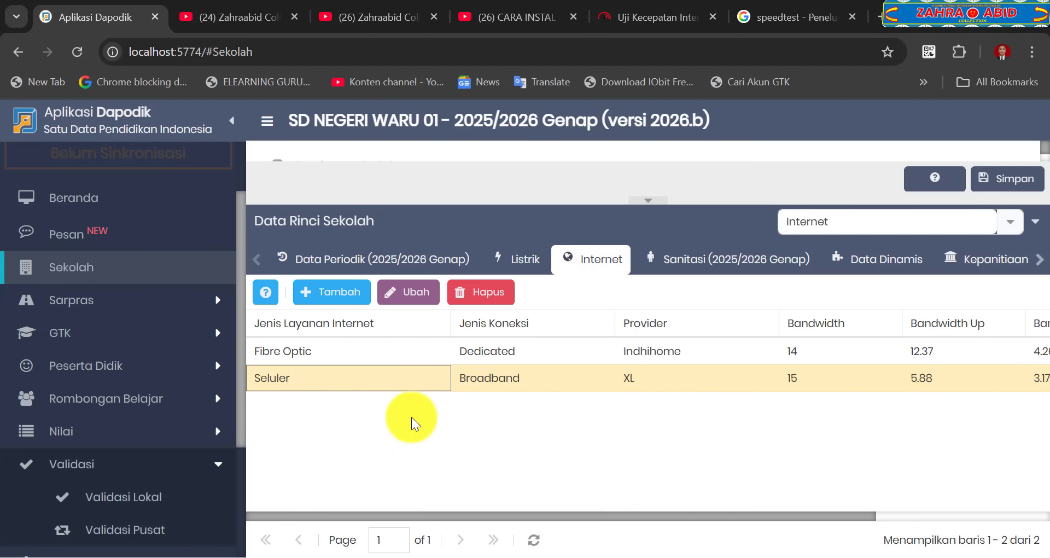
# Open Dapodik's local validation and refresh it to recheck the school's invalid entries
pyautogui.click(163, 494)
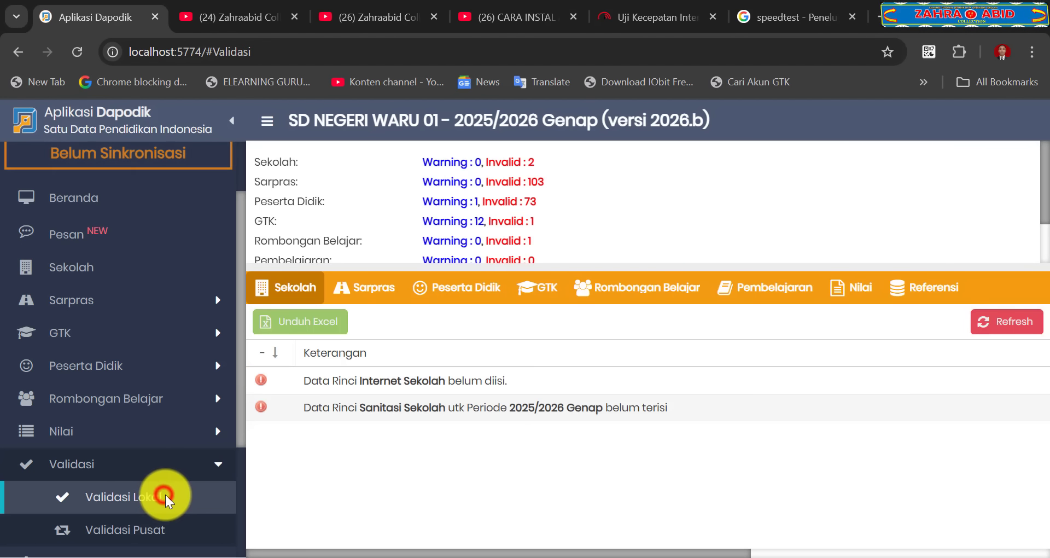
pyautogui.click(996, 324)
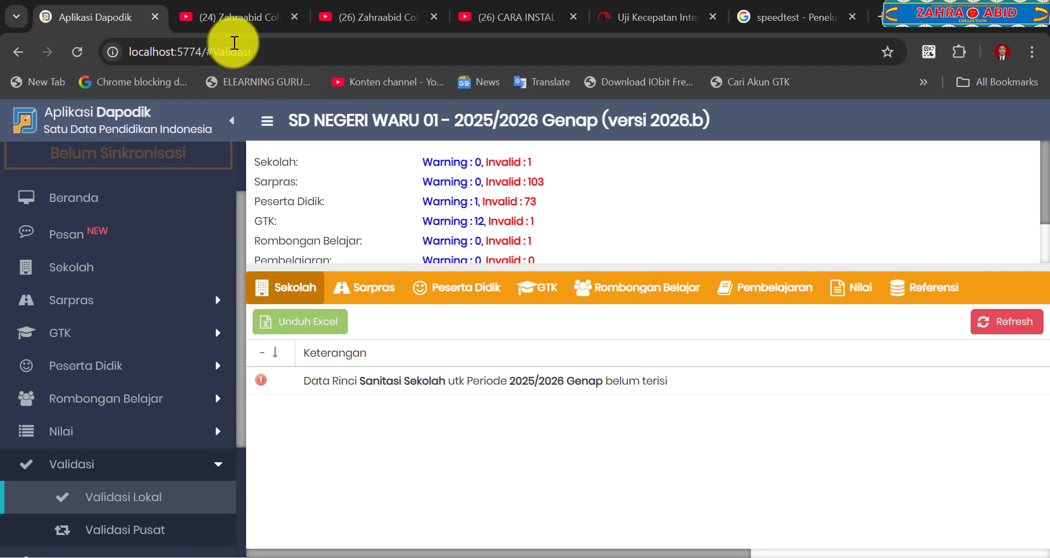
# Switch to the YouTube channel's video page and look over the newest Dapodik 2026.b tutorials
pyautogui.click(233, 18)
pyautogui.scroll(5, 692, 390)
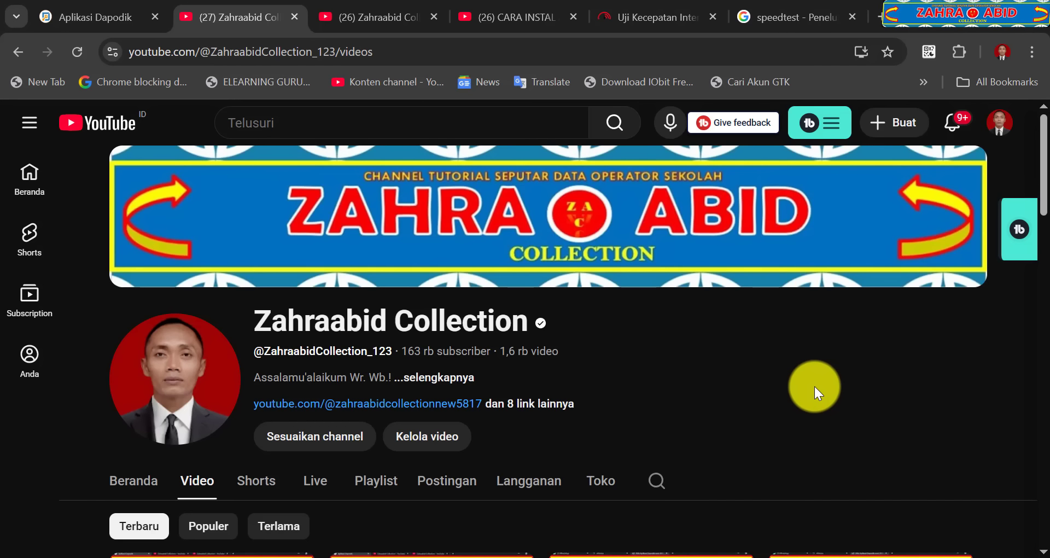
pyautogui.scroll(-2, 815, 386)
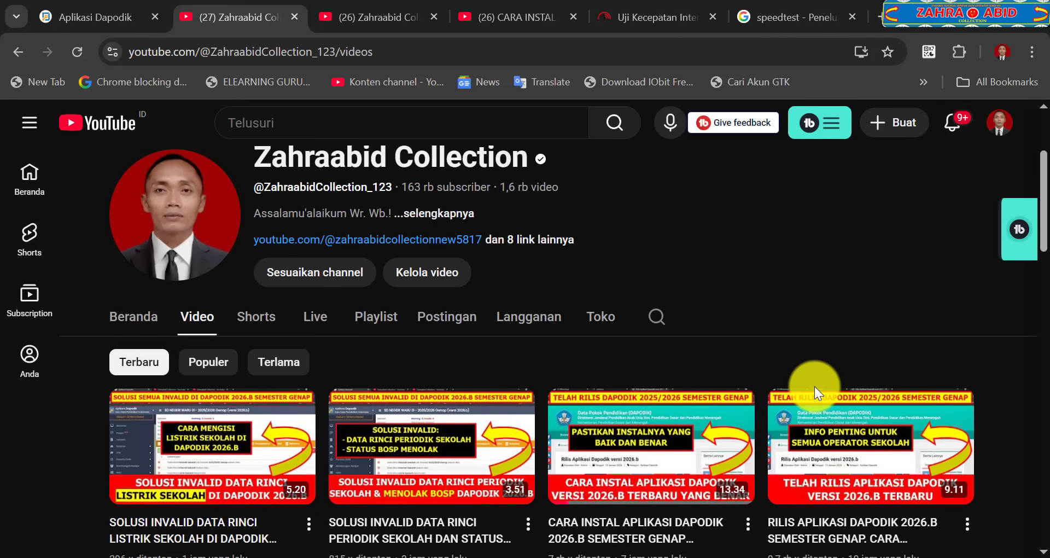